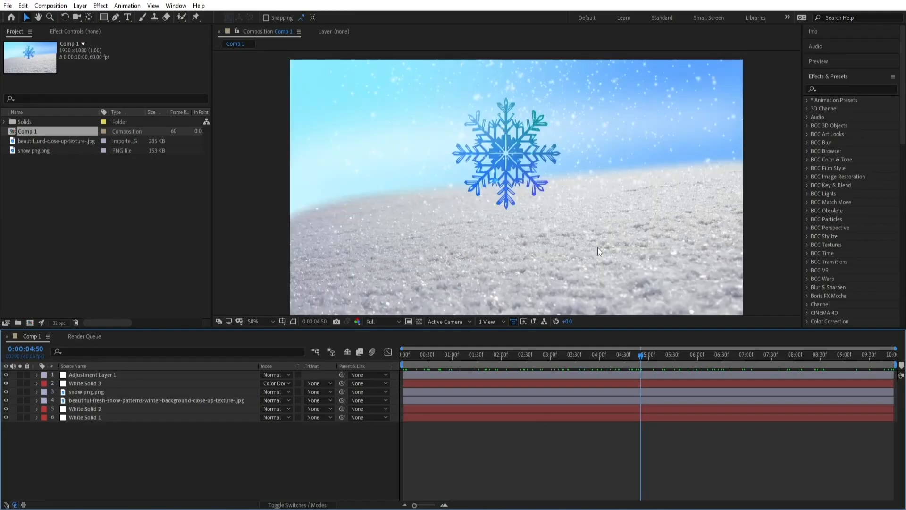
{"action": "left_click_drag", "start_coordinate": [633, 356], "coordinate": [672, 376]}
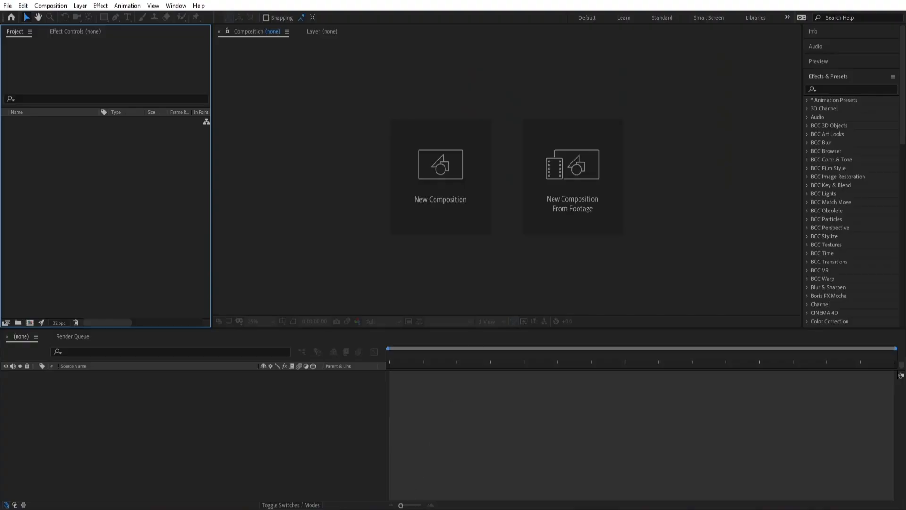
Create a new 1920×1080 composition at 30 frames per second, 10 seconds long
{"action": "left_click", "coordinate": [440, 216]}
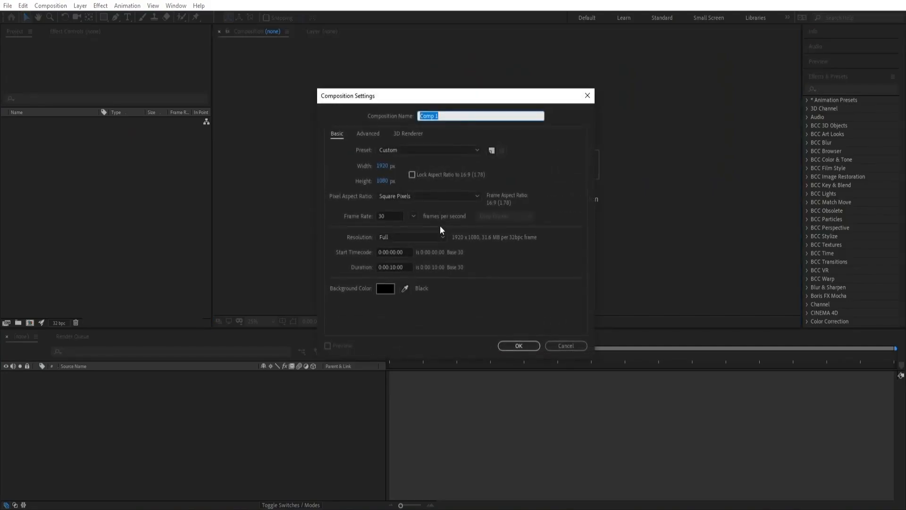
{"action": "left_click_drag", "start_coordinate": [401, 96], "coordinate": [407, 81]}
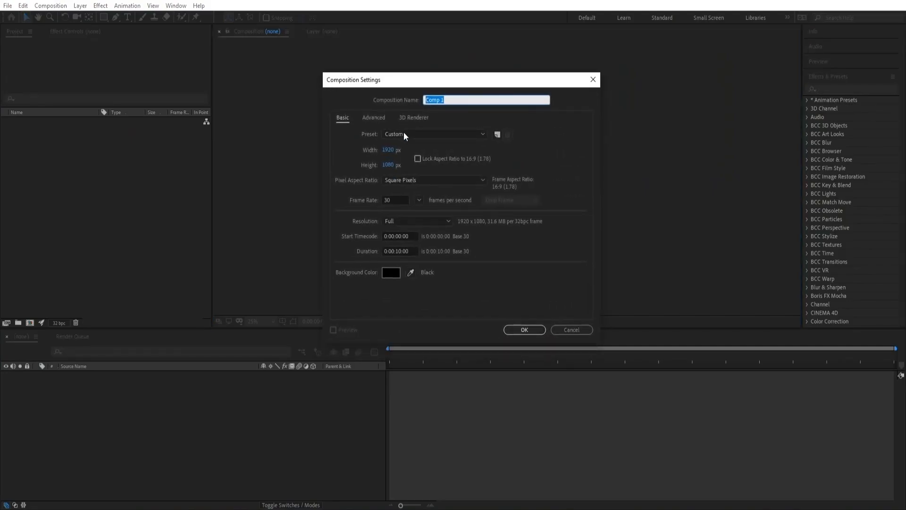
{"action": "left_click", "coordinate": [397, 202]}
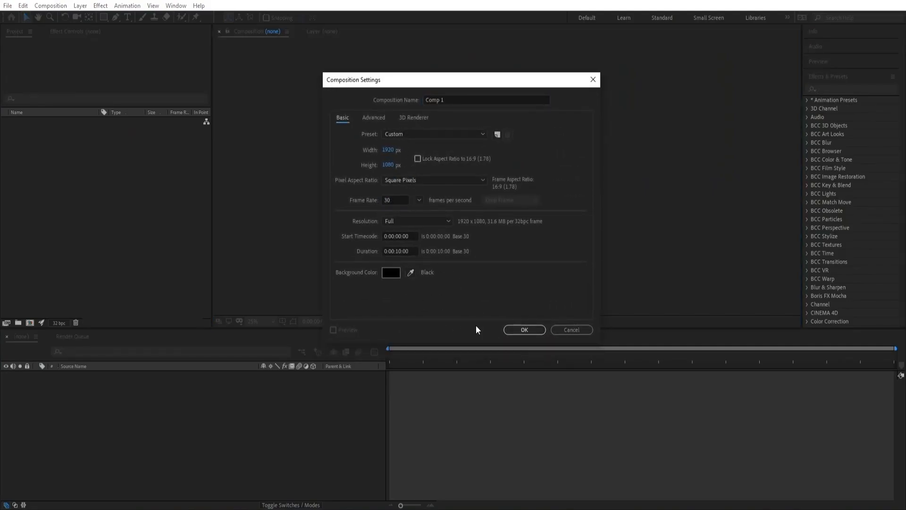
{"action": "left_click", "coordinate": [529, 334]}
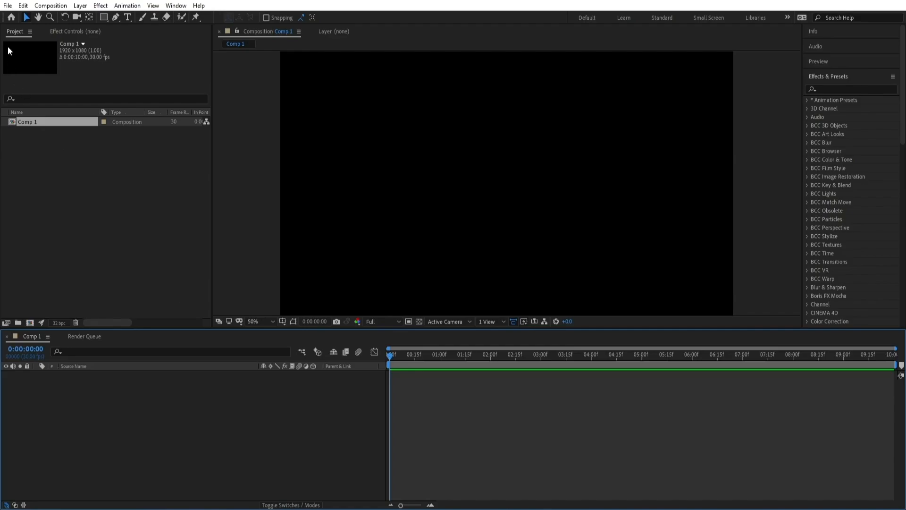
Add a new solid layer named BG to the composition
{"action": "left_click", "coordinate": [81, 6]}
{"action": "mouse_move", "coordinate": [142, 15]}
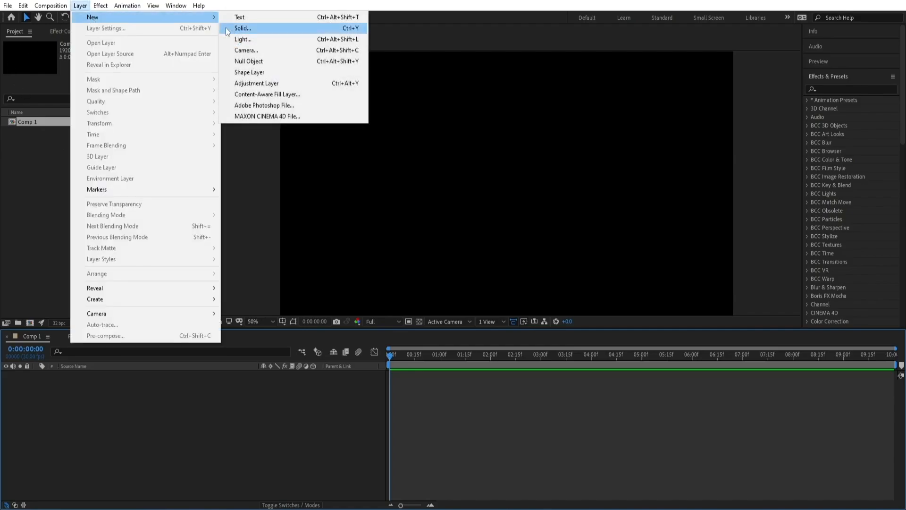
{"action": "left_click", "coordinate": [229, 27]}
{"action": "type", "text": "BG"}
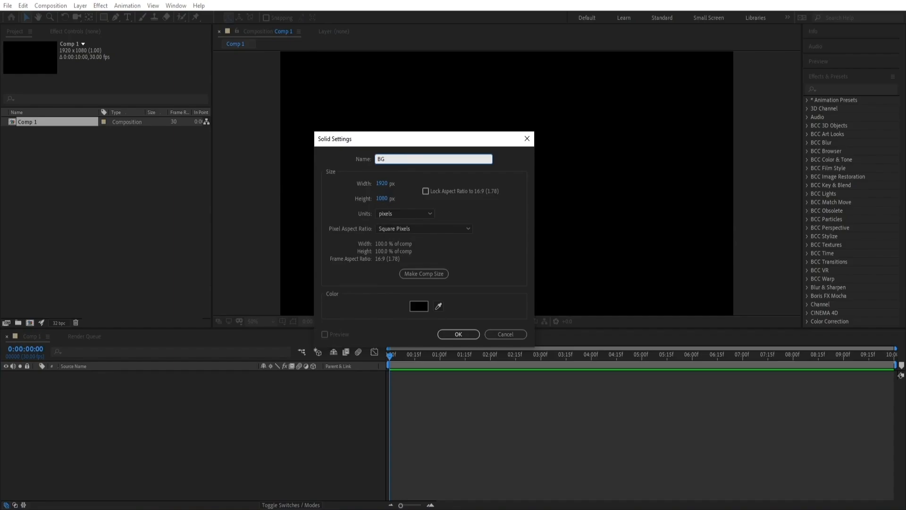
{"action": "key", "text": "Return"}
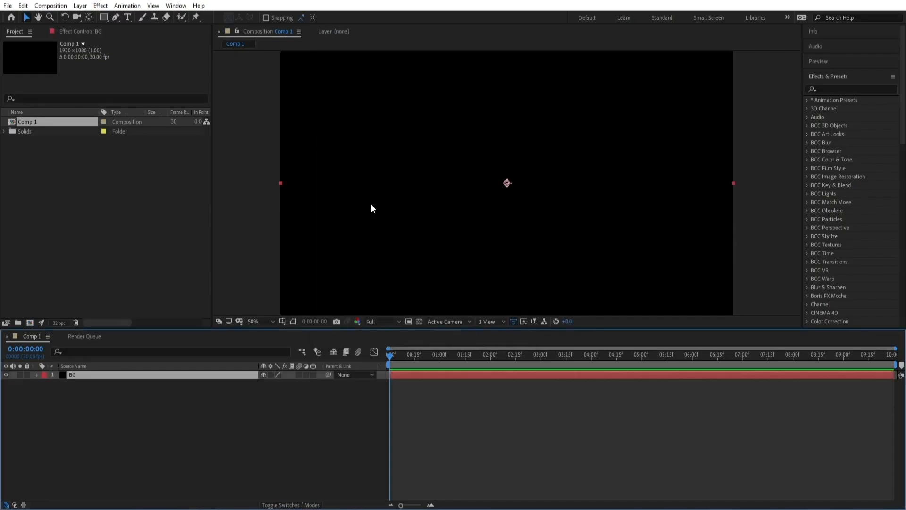
Apply the 4-Color Gradient effect to the BG solid
{"action": "left_click", "coordinate": [101, 5]}
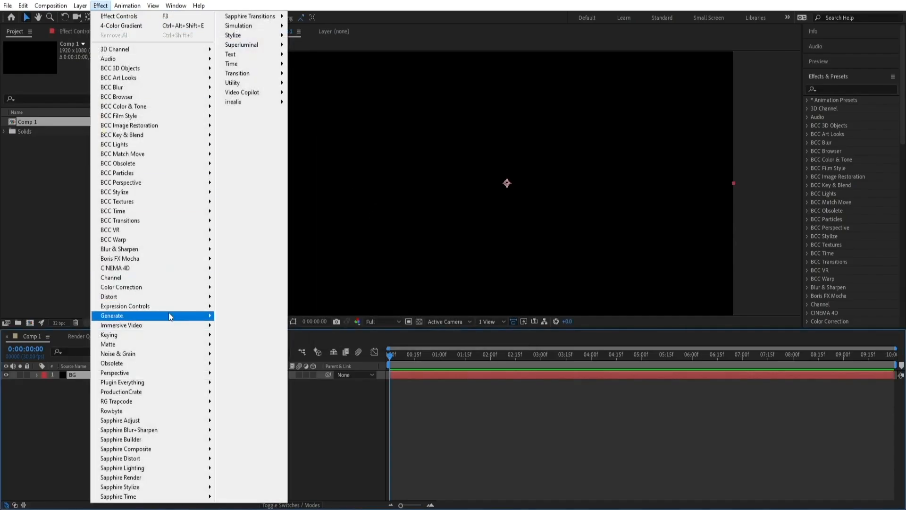
{"action": "mouse_move", "coordinate": [169, 312]}
{"action": "left_click", "coordinate": [259, 39]}
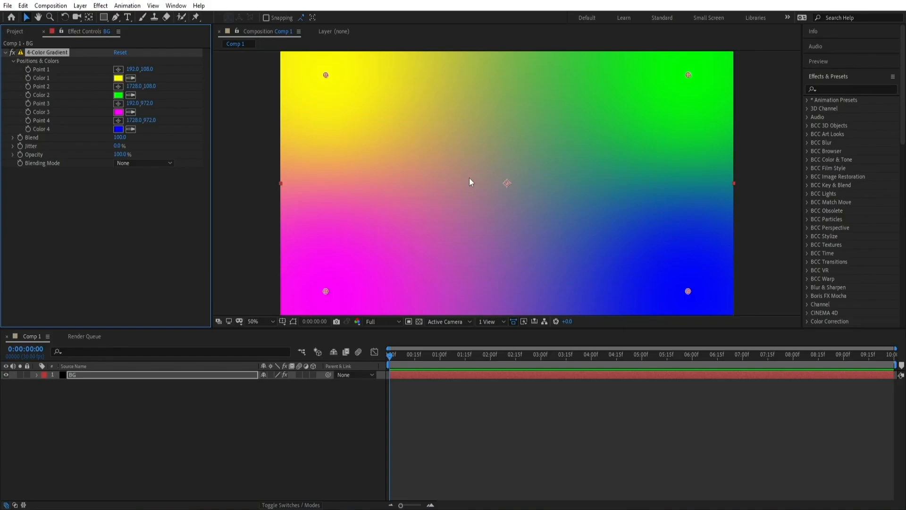
Set the gradient's Color 1 to hex ACF2FF, copying the code from the notes file
{"action": "left_click", "coordinate": [118, 78]}
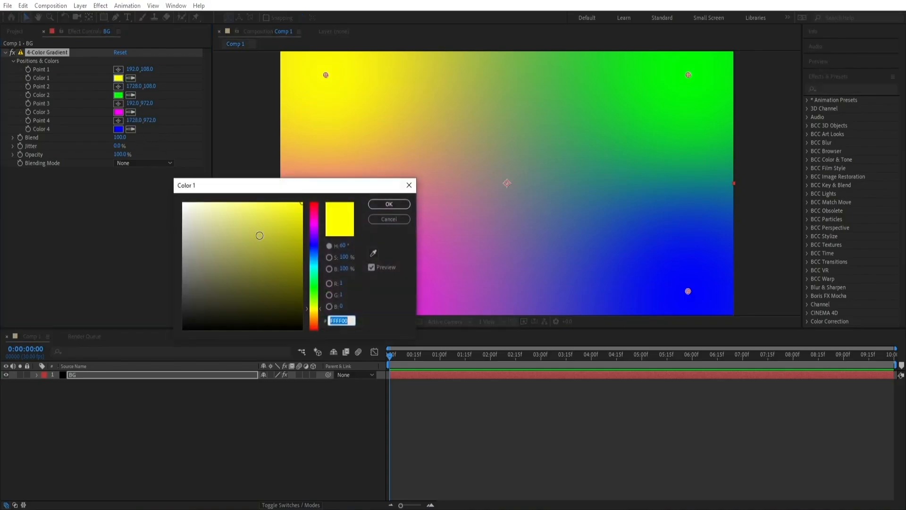
{"action": "left_click", "coordinate": [379, 509]}
{"action": "left_click_drag", "start_coordinate": [146, 97], "coordinate": [169, 95]}
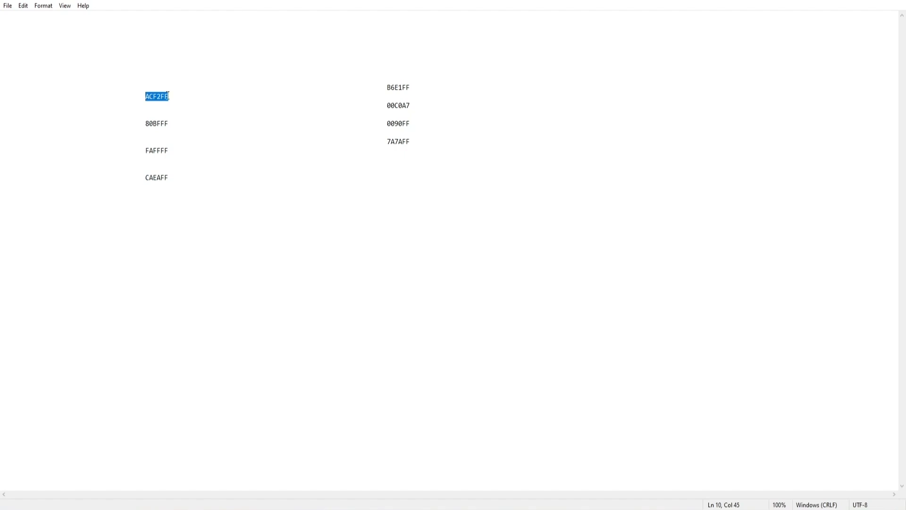
{"action": "right_click", "coordinate": [166, 96]}
{"action": "left_click", "coordinate": [182, 128]}
{"action": "key", "text": "alt+Tab"}
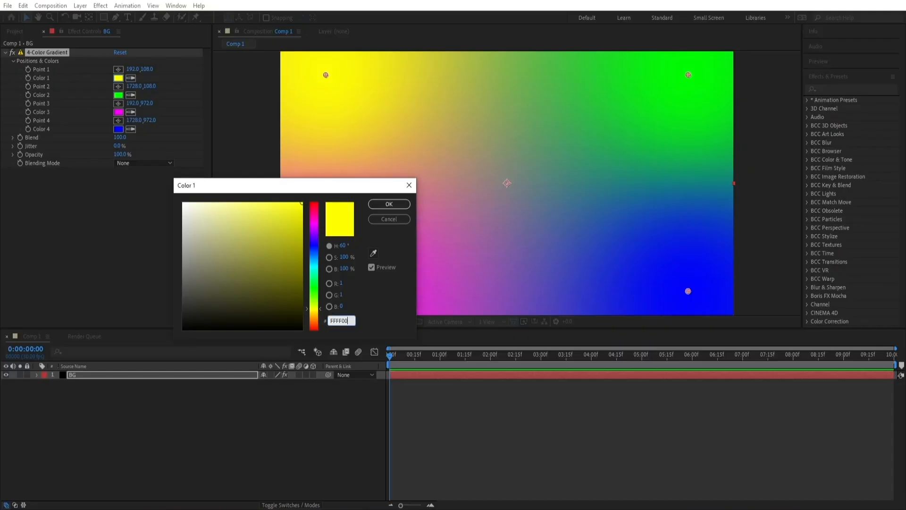
{"action": "right_click", "coordinate": [336, 320]}
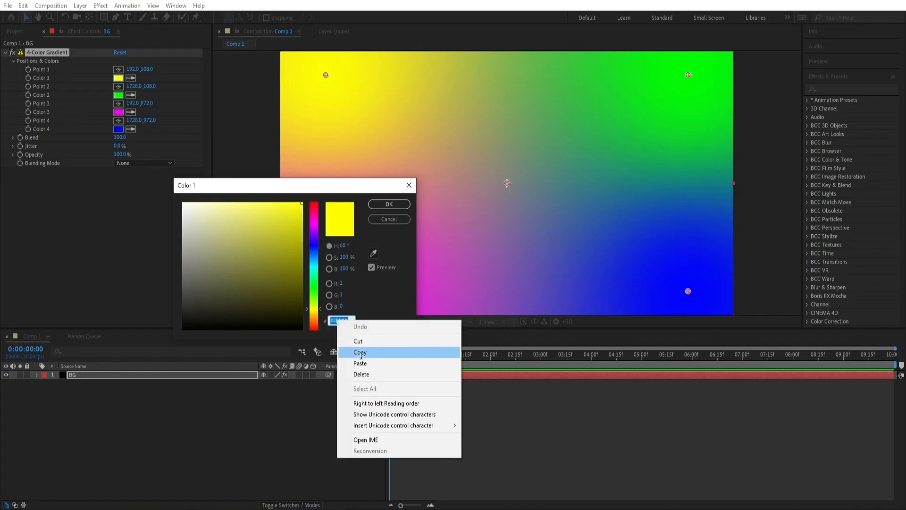
{"action": "left_click", "coordinate": [368, 363]}
{"action": "left_click", "coordinate": [389, 204]}
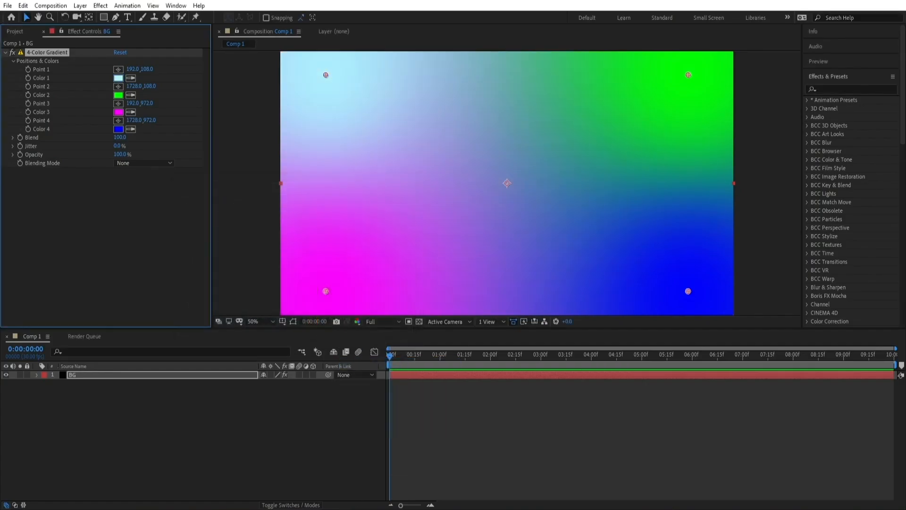
Set the gradient's Color 2 to hex 80BFFF, copying the code from the notes file
{"action": "key", "text": "alt+Tab"}
{"action": "left_click_drag", "start_coordinate": [147, 121], "coordinate": [166, 122]}
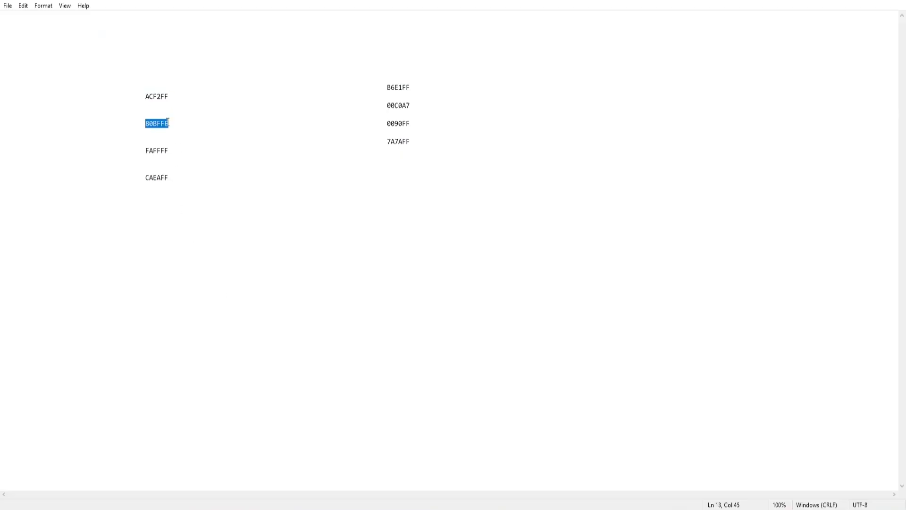
{"action": "right_click", "coordinate": [168, 122]}
{"action": "left_click", "coordinate": [188, 155]}
{"action": "key", "text": "alt+Tab"}
{"action": "left_click", "coordinate": [119, 95]}
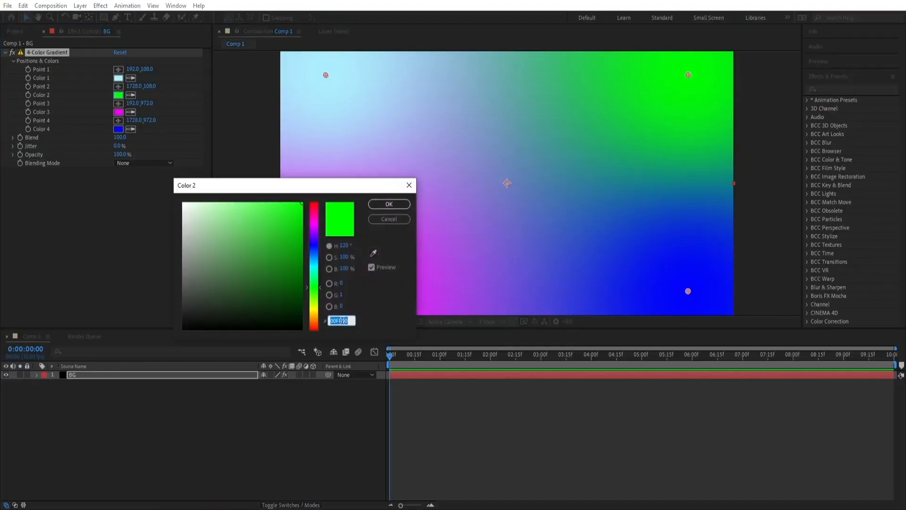
{"action": "right_click", "coordinate": [341, 321]}
{"action": "left_click", "coordinate": [352, 365]}
{"action": "left_click", "coordinate": [389, 204]}
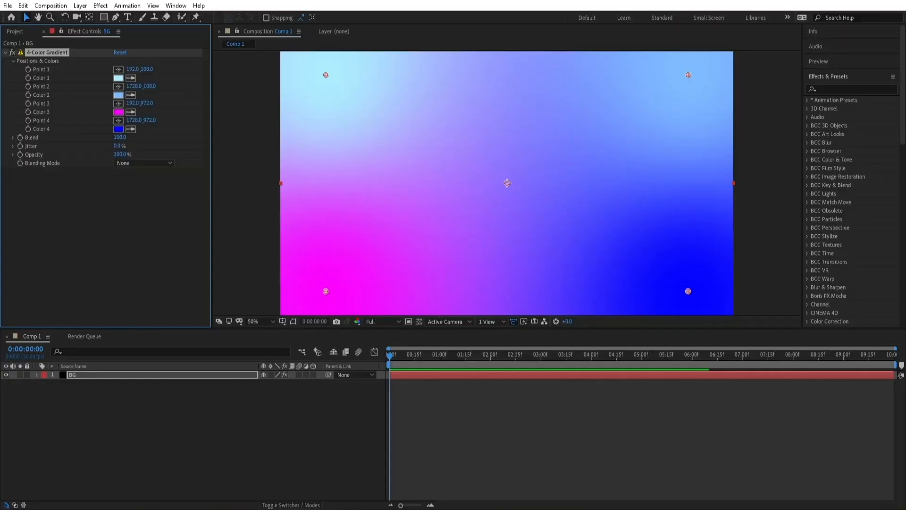
Set the gradient's Color 3 to hex FAFFFF, copying the code from the notes file
{"action": "key", "text": "alt+Tab"}
{"action": "double_click", "coordinate": [152, 149]}
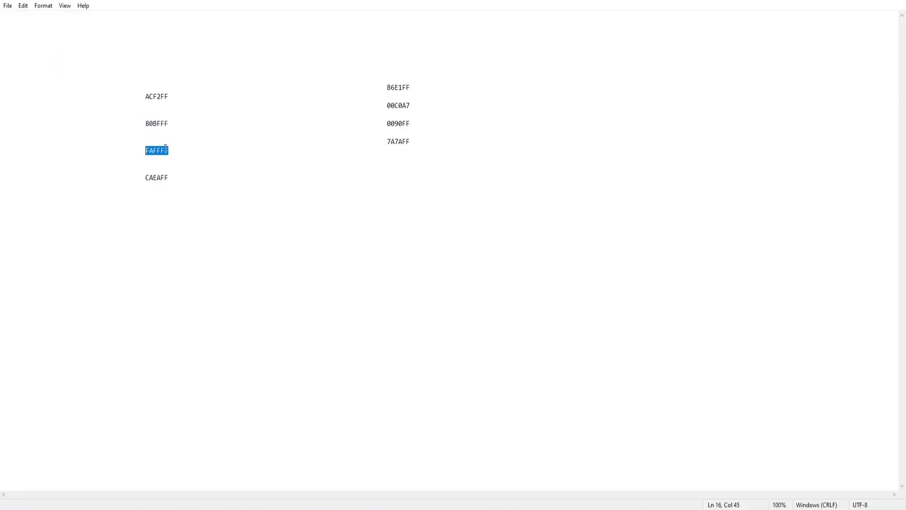
{"action": "right_click", "coordinate": [165, 148]}
{"action": "left_click", "coordinate": [184, 181]}
{"action": "key", "text": "alt+Tab"}
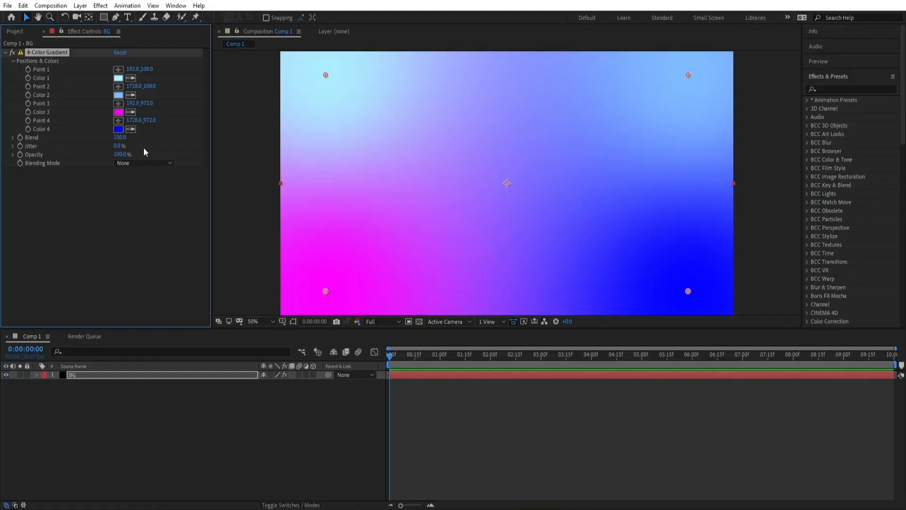
{"action": "left_click", "coordinate": [118, 112]}
{"action": "right_click", "coordinate": [338, 320]}
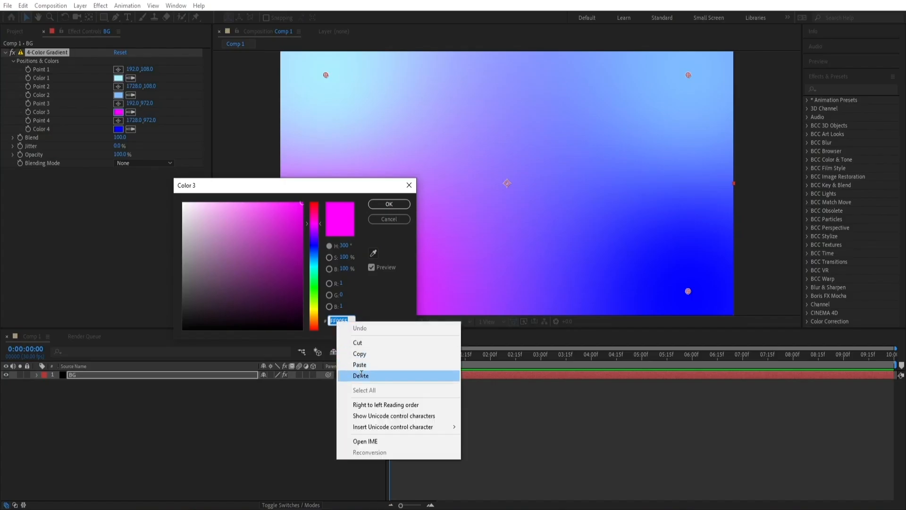
{"action": "left_click", "coordinate": [360, 364]}
{"action": "left_click", "coordinate": [389, 204]}
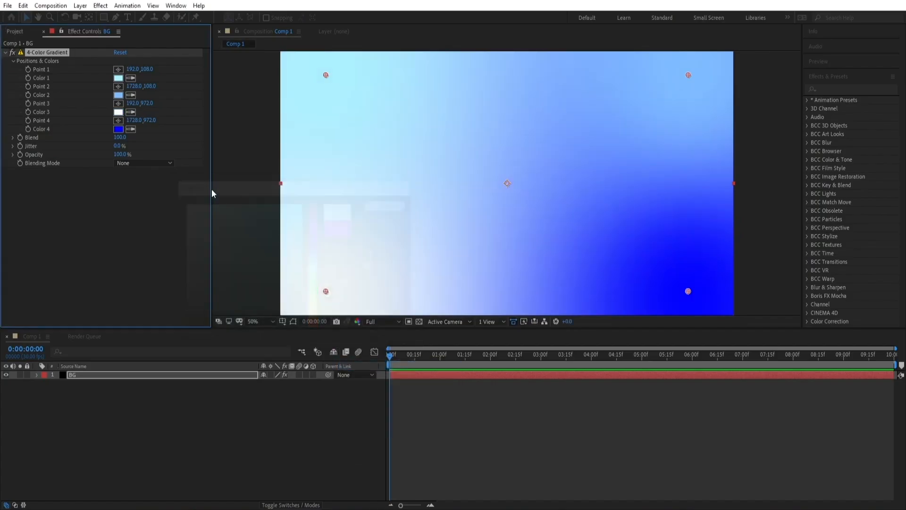
Set the gradient's Color 4 to hex CAEAFF, copying the code from the notes file
{"action": "left_click", "coordinate": [118, 129]}
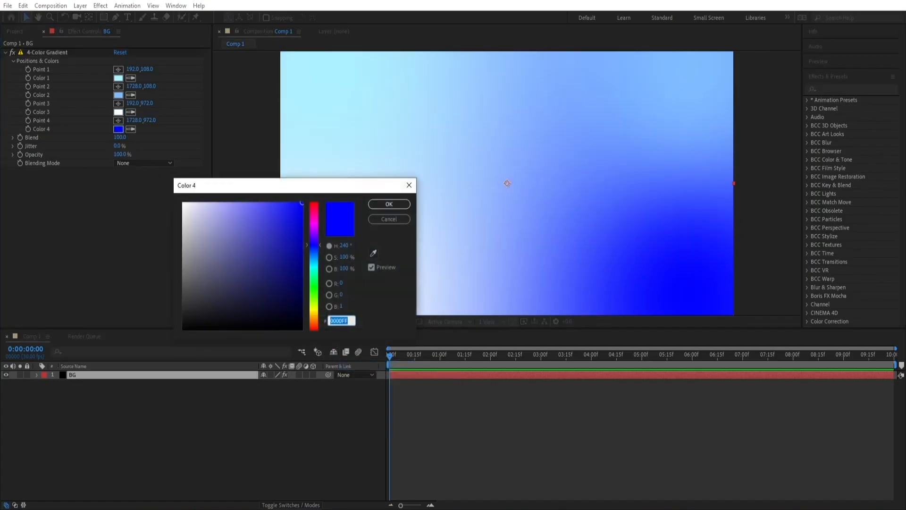
{"action": "key", "text": "alt+Tab"}
{"action": "double_click", "coordinate": [155, 177]}
{"action": "right_click", "coordinate": [161, 178]}
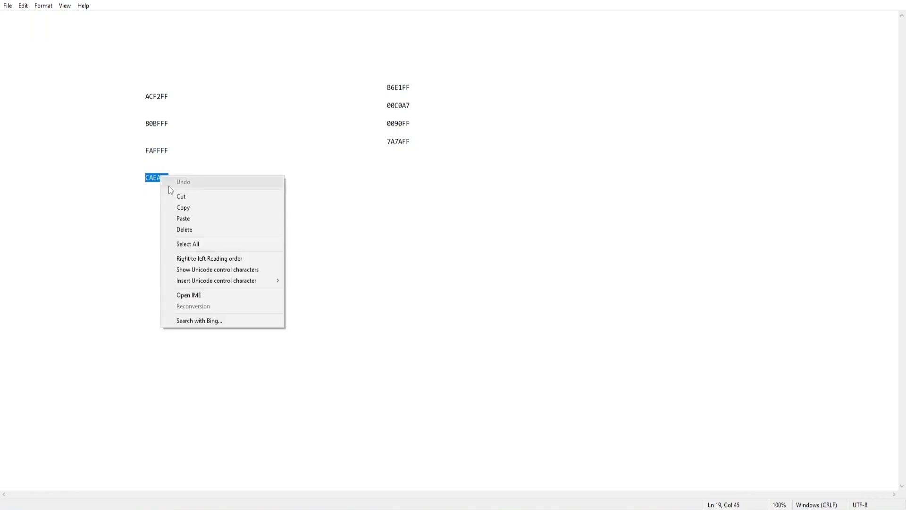
{"action": "left_click", "coordinate": [191, 208]}
{"action": "key", "text": "alt+Tab"}
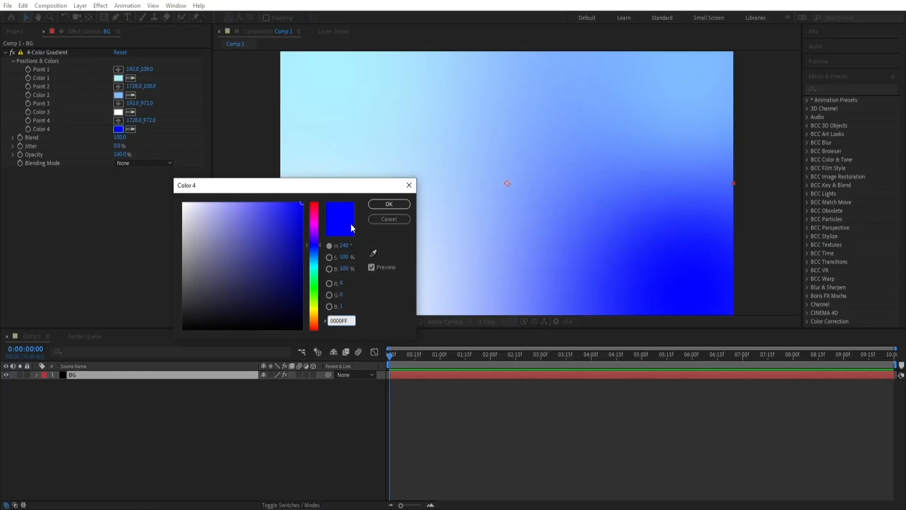
{"action": "right_click", "coordinate": [340, 320]}
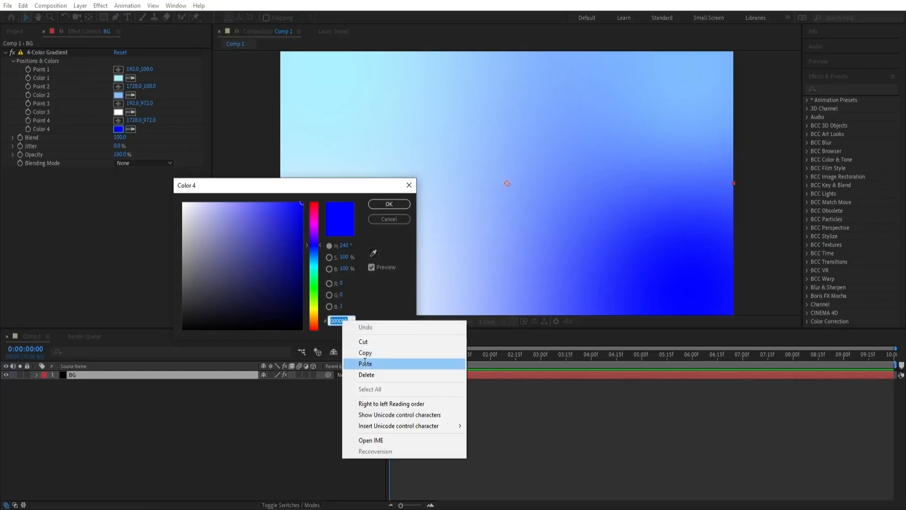
{"action": "left_click", "coordinate": [374, 361]}
{"action": "key", "text": "Return"}
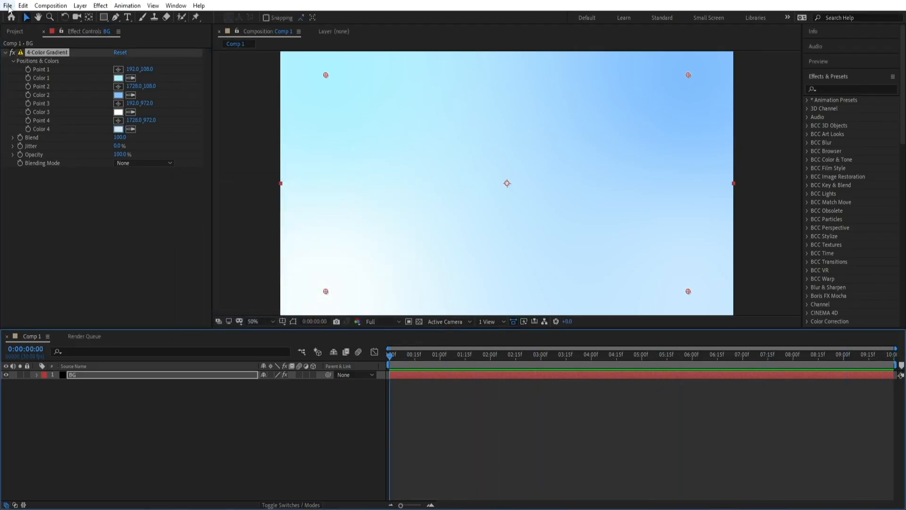
Import the beautiful-fresh-snow-patterns winter background close-up texture image into the project
{"action": "left_click", "coordinate": [8, 6]}
{"action": "mouse_move", "coordinate": [71, 145]}
{"action": "left_click", "coordinate": [174, 145]}
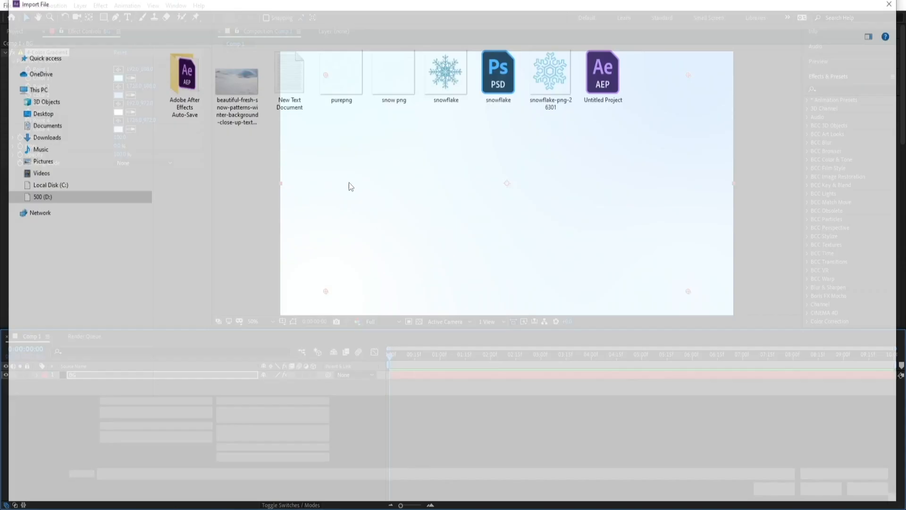
{"action": "double_click", "coordinate": [236, 83]}
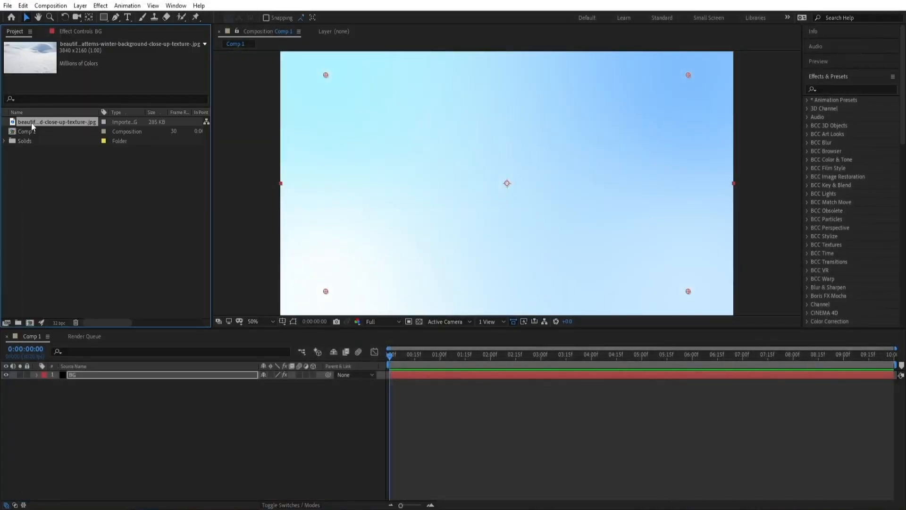
Add the snow texture image to the composition above BG and scale it to 50%
{"action": "left_click_drag", "start_coordinate": [31, 122], "coordinate": [89, 372]}
{"action": "key", "text": "comma"}
{"action": "key", "text": "s"}
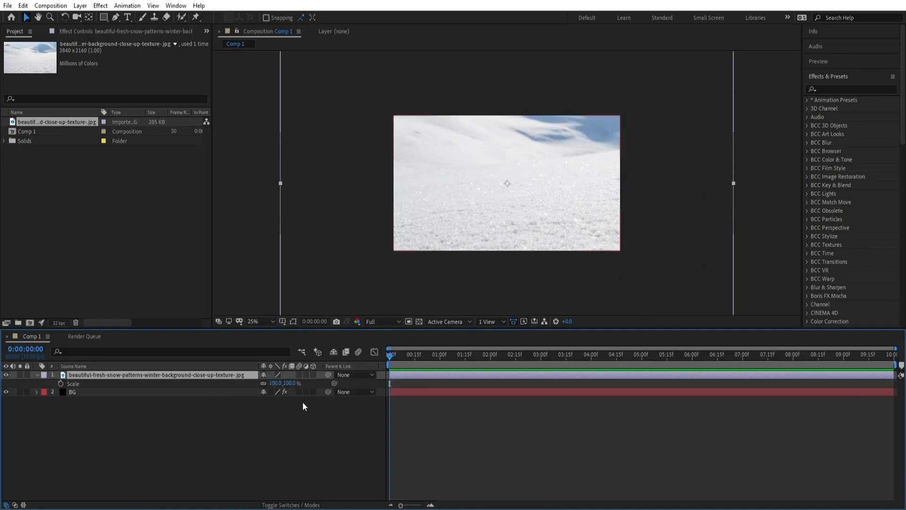
{"action": "left_click_drag", "start_coordinate": [278, 383], "coordinate": [260, 386]}
{"action": "left_click", "coordinate": [177, 386]}
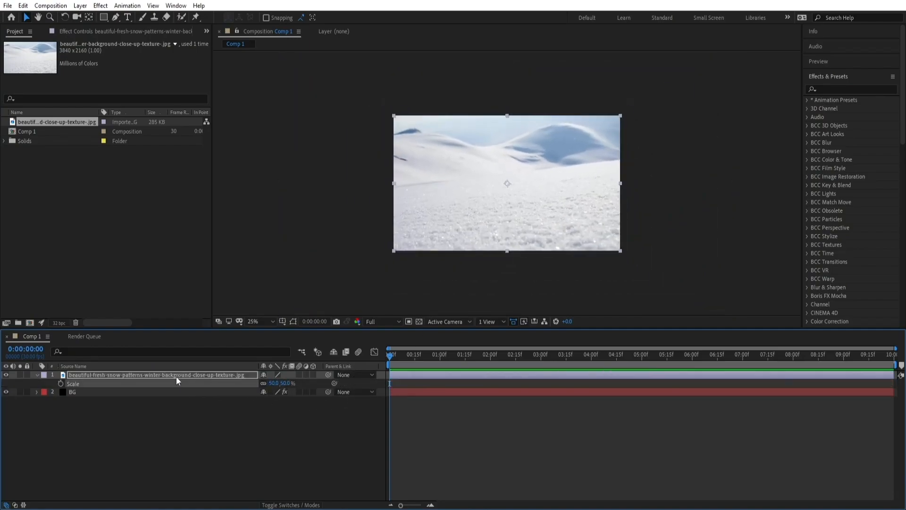
{"action": "left_click", "coordinate": [178, 376]}
Draw a closed Pen mask on the snow layer following the snow horizon and enclosing the ground below it
{"action": "left_click", "coordinate": [115, 18]}
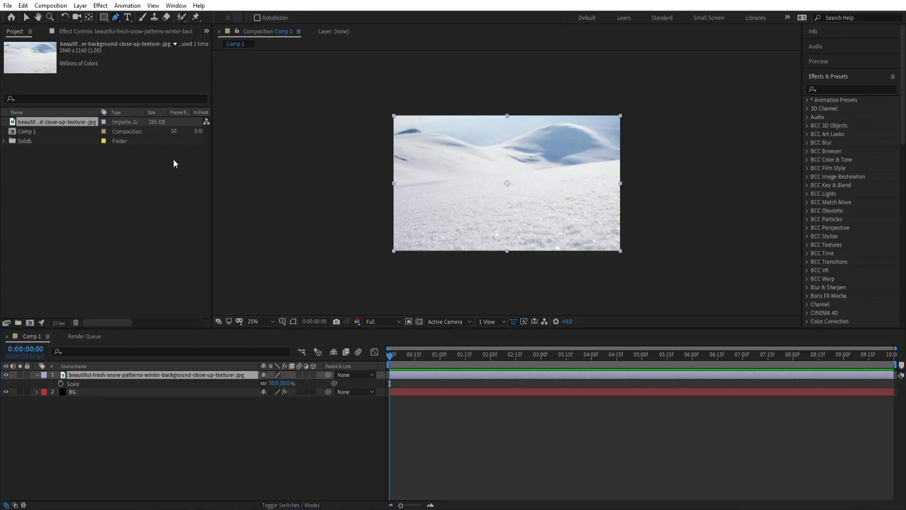
{"action": "left_click", "coordinate": [118, 22]}
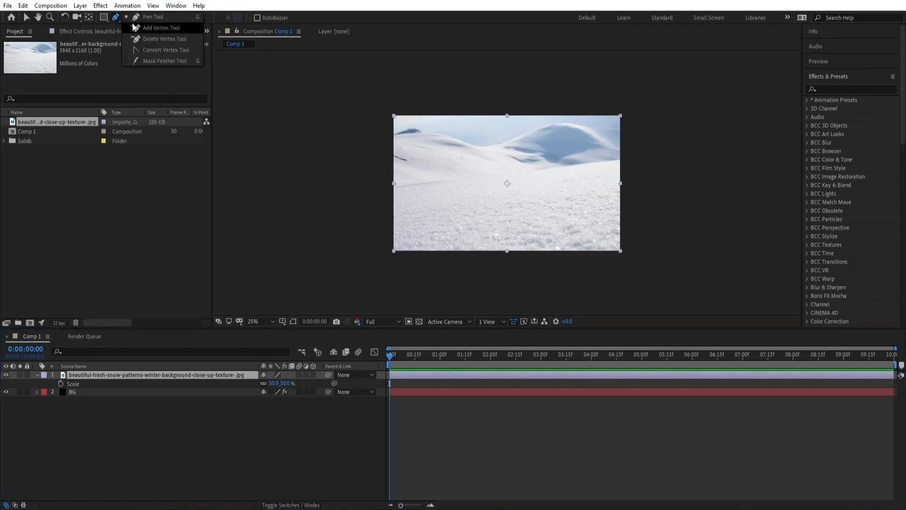
{"action": "left_click_drag", "start_coordinate": [641, 163], "coordinate": [401, 187]}
{"action": "left_click_drag", "start_coordinate": [390, 188], "coordinate": [364, 237]}
{"action": "left_click_drag", "start_coordinate": [372, 275], "coordinate": [394, 298]}
{"action": "left_click_drag", "start_coordinate": [514, 293], "coordinate": [522, 294]}
{"action": "left_click_drag", "start_coordinate": [642, 271], "coordinate": [663, 240]}
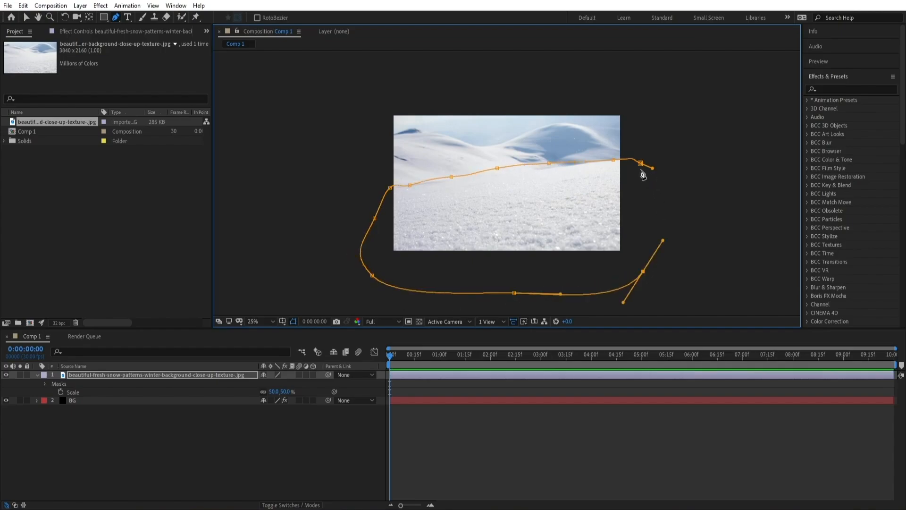
{"action": "left_click", "coordinate": [641, 163]}
{"action": "key", "text": "."}
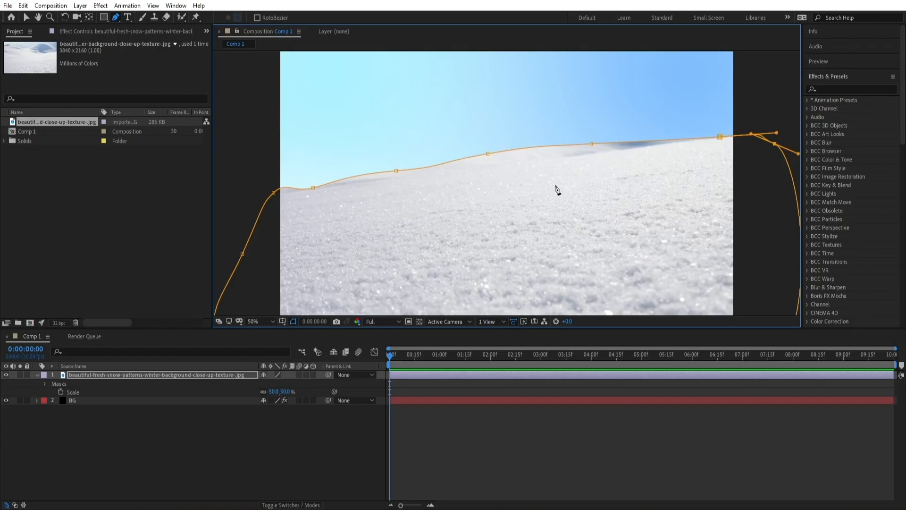
Refine the snow layer's mask by adjusting its vertices and handles to follow the snow horizon
{"action": "left_click_drag", "start_coordinate": [491, 224], "coordinate": [482, 206]}
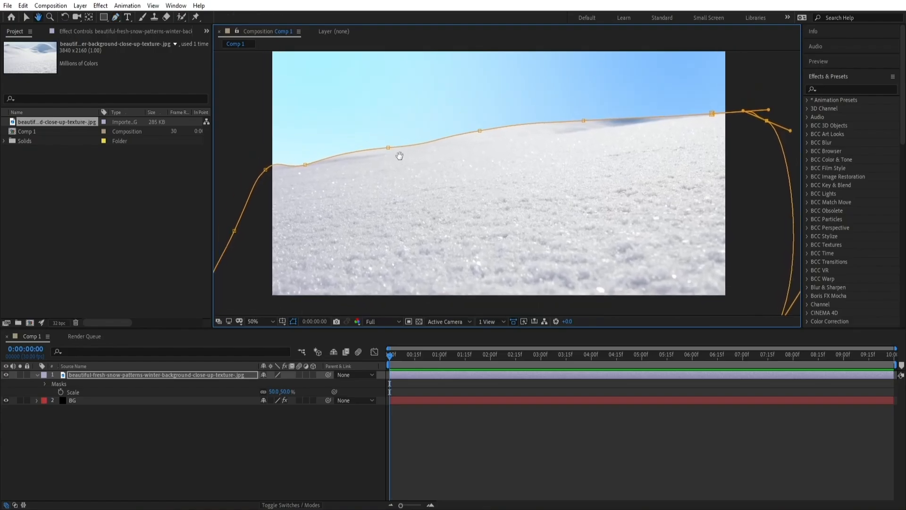
{"action": "left_click_drag", "start_coordinate": [388, 148], "coordinate": [482, 139]}
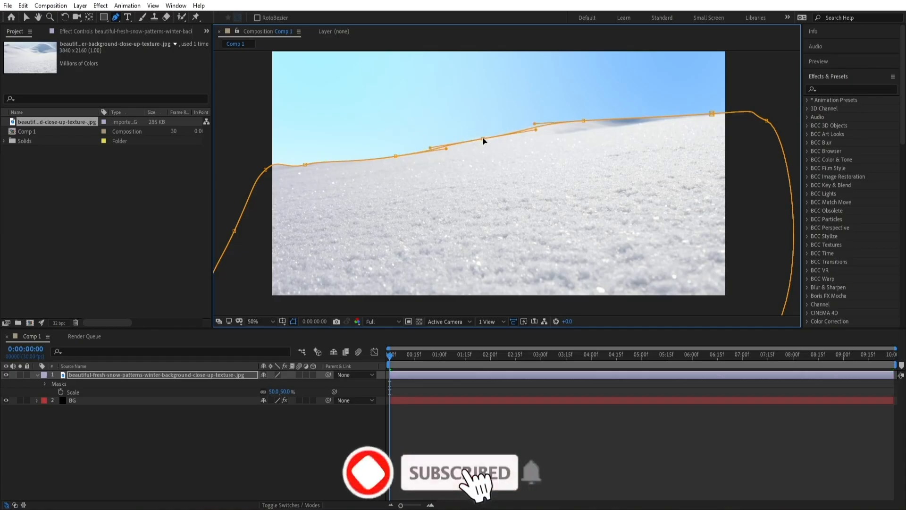
{"action": "left_click_drag", "start_coordinate": [583, 121], "coordinate": [588, 132]}
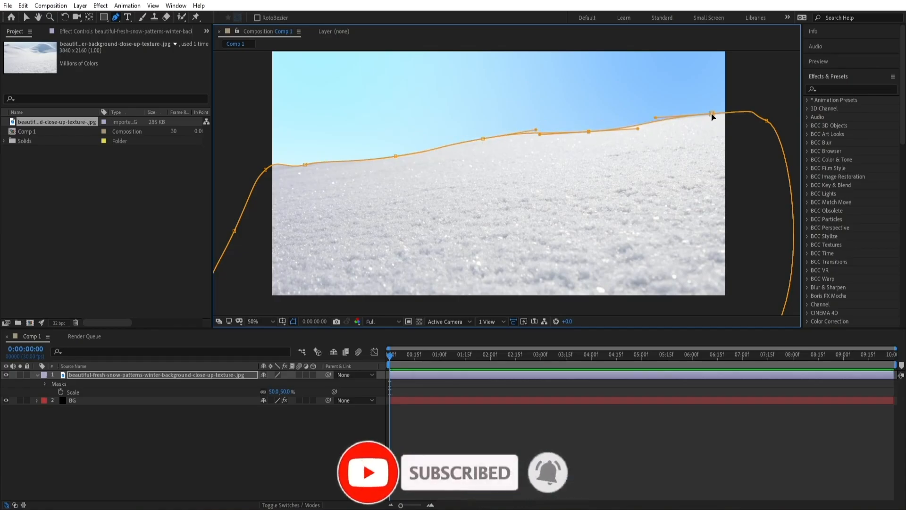
{"action": "left_click_drag", "start_coordinate": [712, 114], "coordinate": [715, 118]}
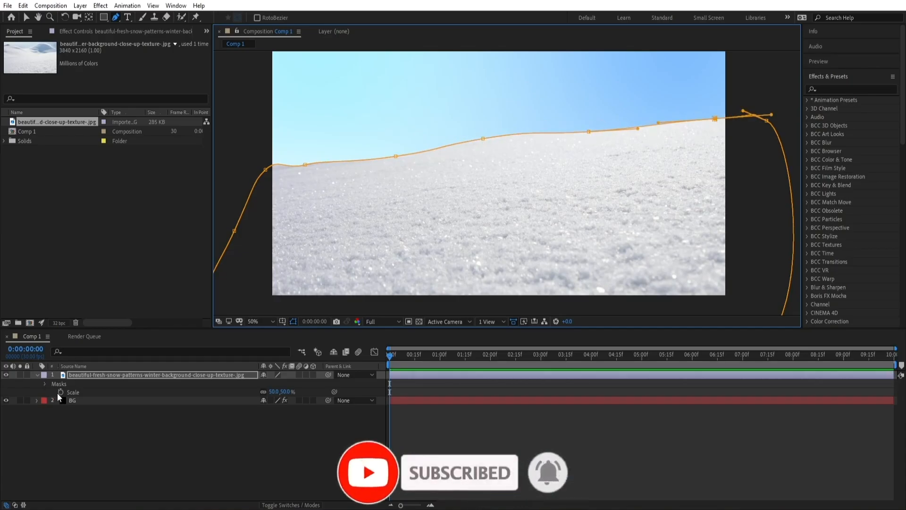
Feather the snow layer's mask to about 150 pixels
{"action": "left_click", "coordinate": [46, 385]}
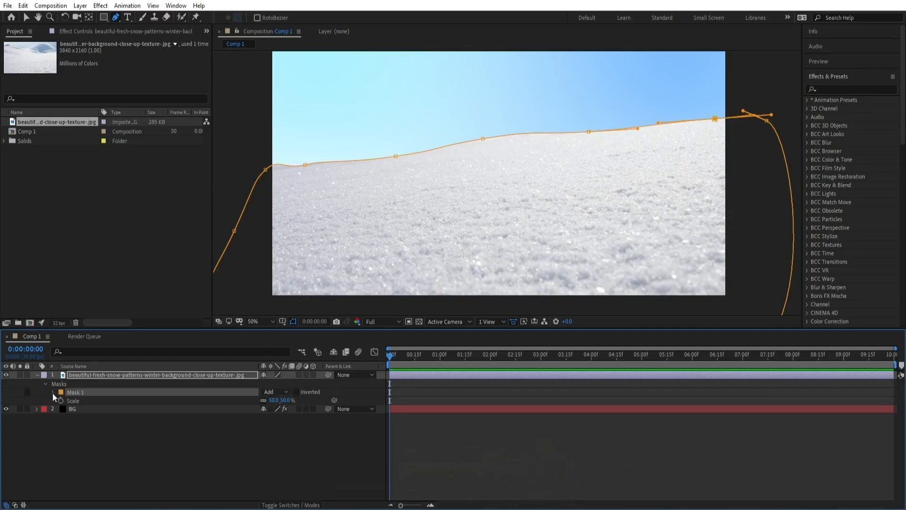
{"action": "left_click", "coordinate": [53, 392]}
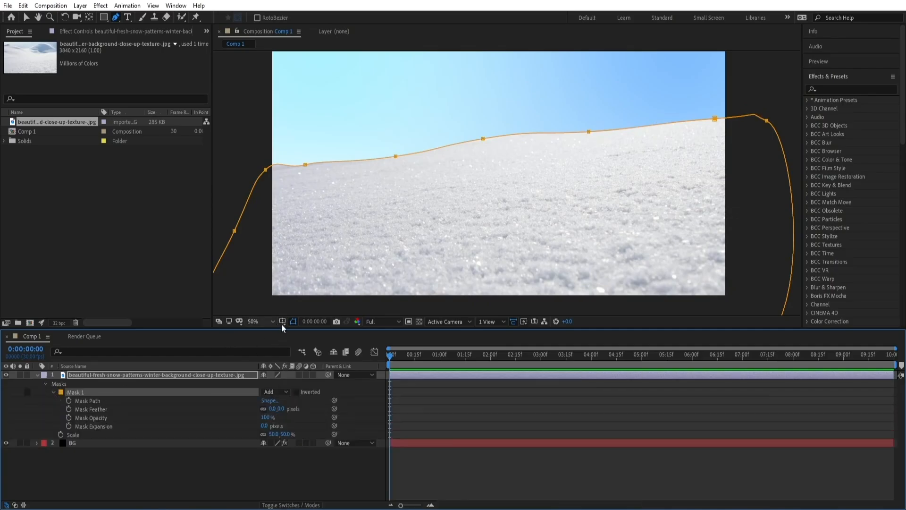
{"action": "left_click", "coordinate": [293, 321]}
{"action": "left_click_drag", "start_coordinate": [281, 411], "coordinate": [294, 409]}
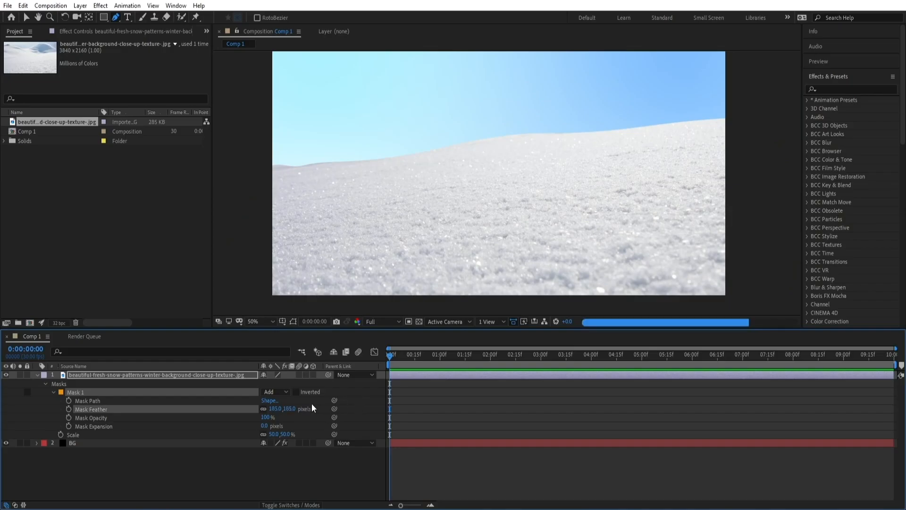
{"action": "left_click_drag", "start_coordinate": [292, 410], "coordinate": [279, 412]}
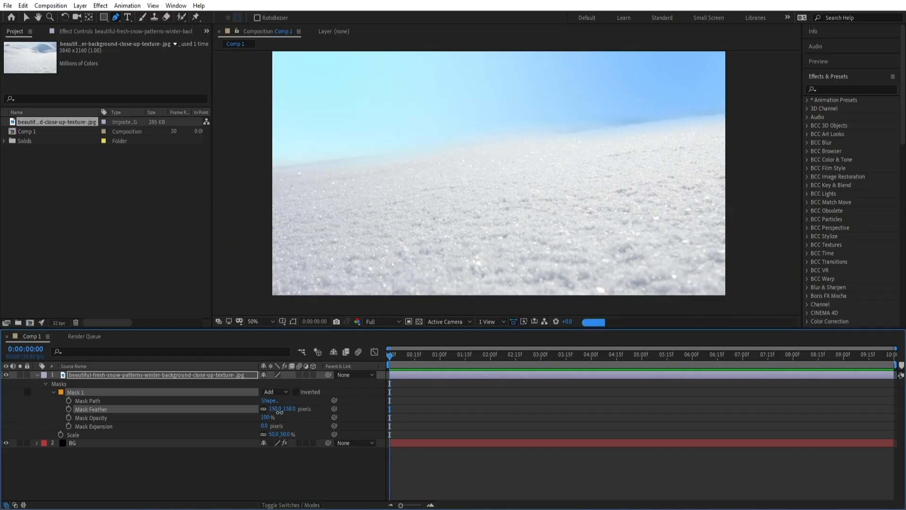
Create a new white composition-size solid named BG above the original BG layer
{"action": "scroll", "coordinate": [425, 229], "scroll_direction": "down", "scroll_amount": 2}
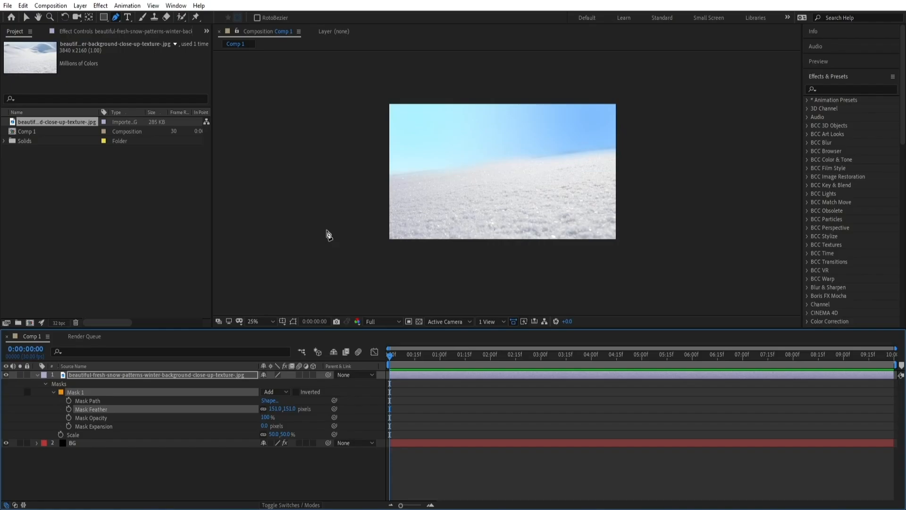
{"action": "left_click", "coordinate": [38, 376]}
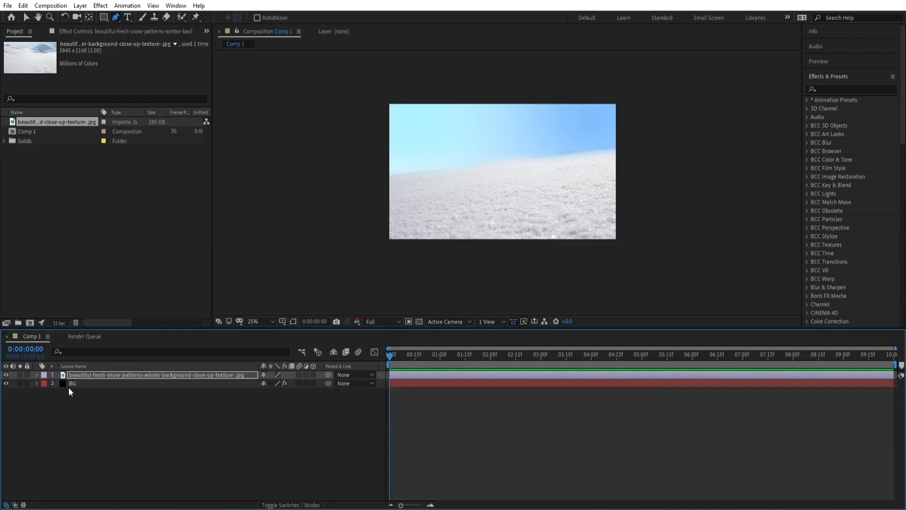
{"action": "left_click", "coordinate": [88, 386]}
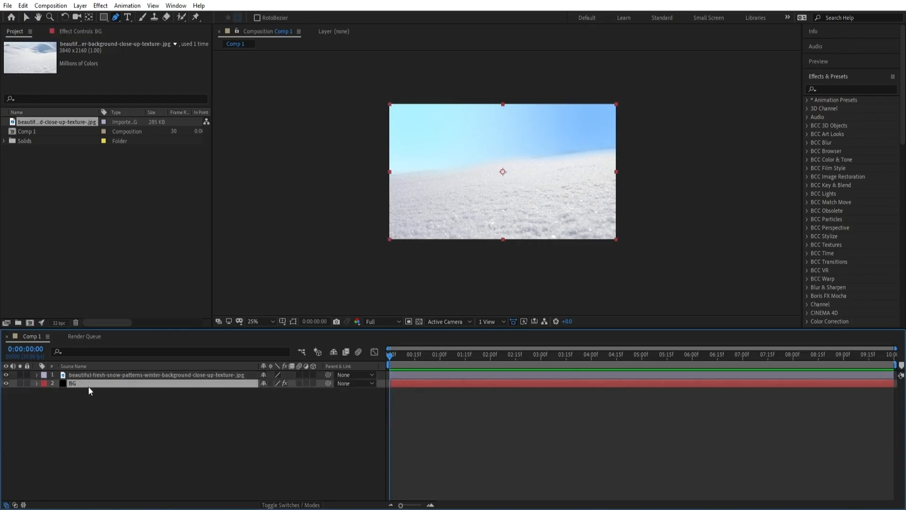
{"action": "left_click", "coordinate": [79, 6]}
{"action": "mouse_move", "coordinate": [94, 15]}
{"action": "left_click", "coordinate": [248, 26]}
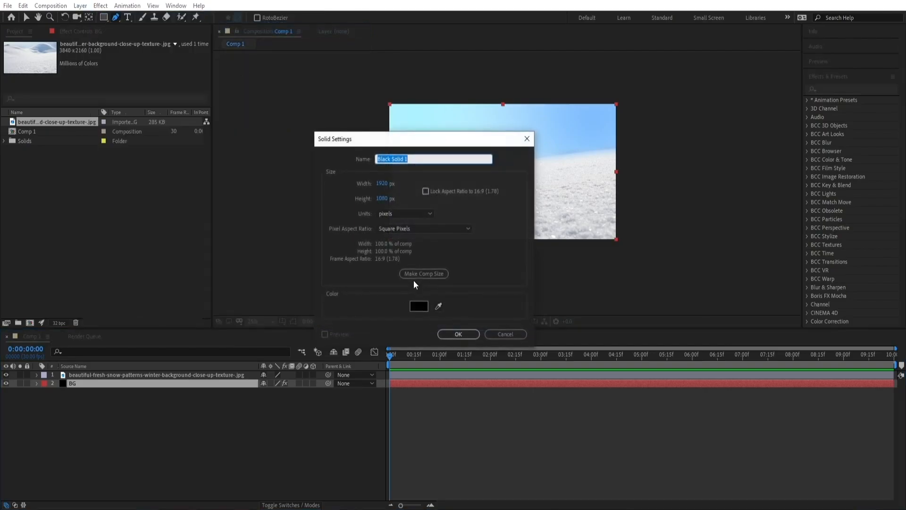
{"action": "left_click", "coordinate": [418, 306]}
{"action": "left_click_drag", "start_coordinate": [192, 257], "coordinate": [158, 167]}
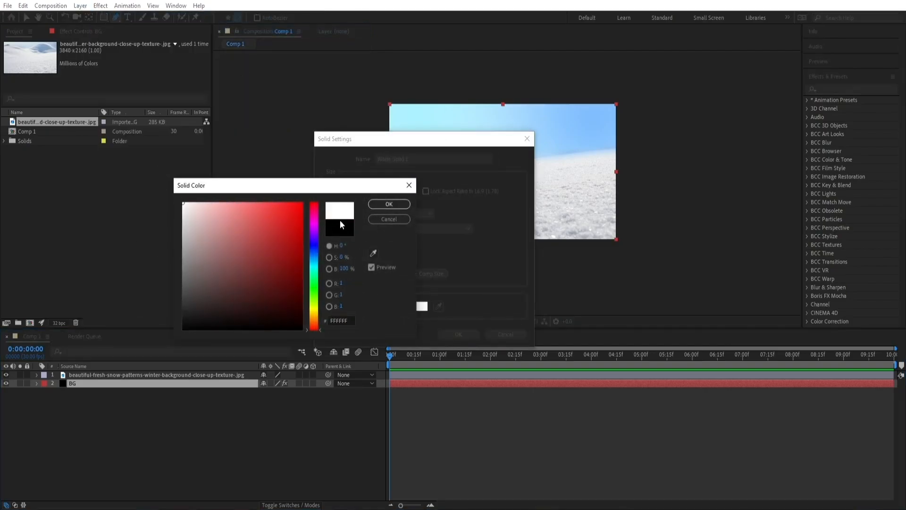
{"action": "left_click", "coordinate": [389, 203]}
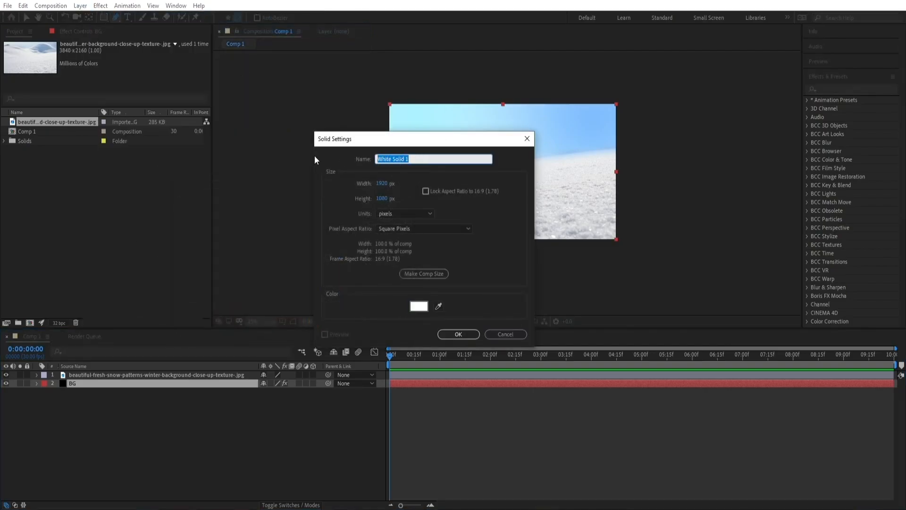
{"action": "type", "text": "BG 2"}
{"action": "key", "text": "Return"}
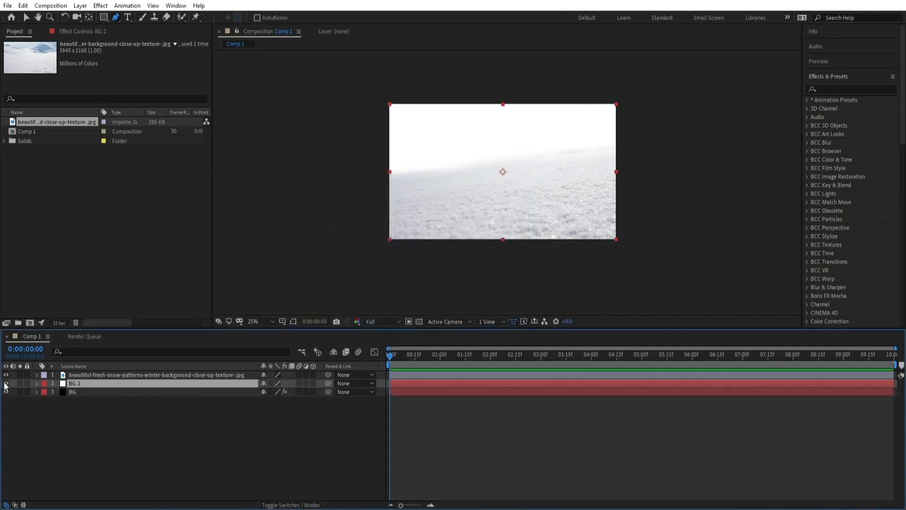
Draw a closed Pen mask on the white solid as a band across the sky just above the snow horizon
{"action": "left_click", "coordinate": [5, 383]}
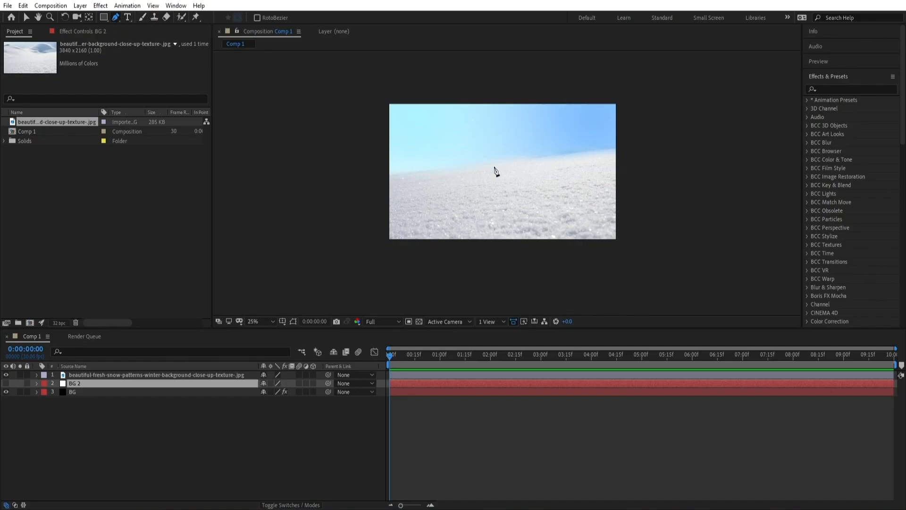
{"action": "left_click", "coordinate": [629, 131]}
{"action": "left_click", "coordinate": [599, 129]}
{"action": "left_click", "coordinate": [575, 128]}
{"action": "left_click", "coordinate": [529, 129]}
{"action": "left_click", "coordinate": [481, 132]}
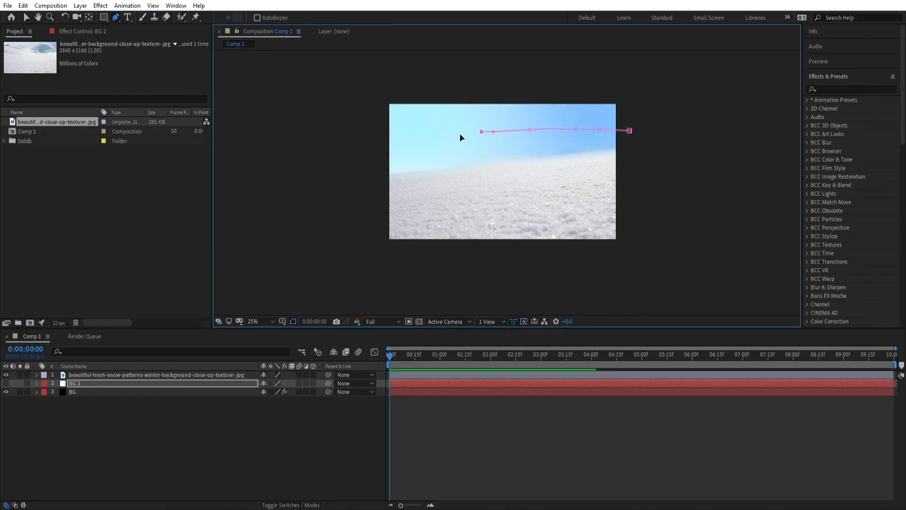
{"action": "left_click_drag", "start_coordinate": [423, 142], "coordinate": [391, 150]}
{"action": "left_click", "coordinate": [397, 168]}
{"action": "left_click", "coordinate": [415, 163]}
{"action": "left_click", "coordinate": [460, 155]}
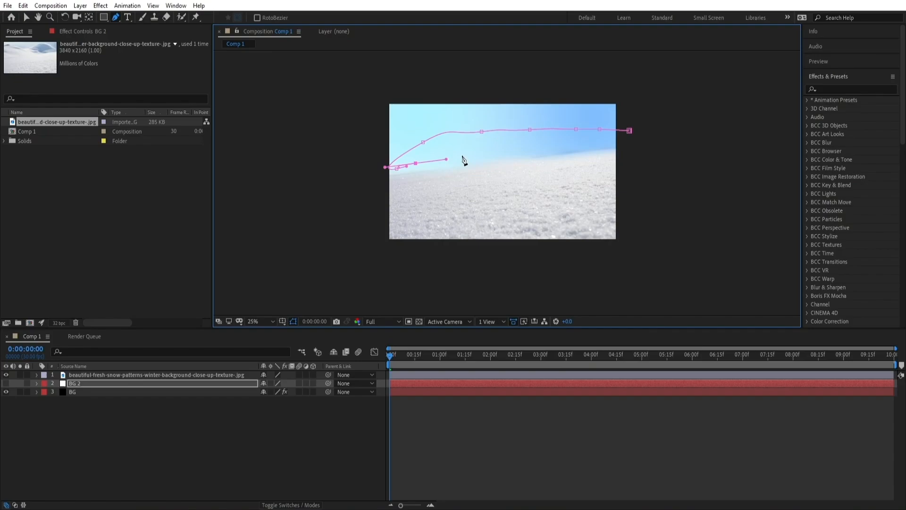
{"action": "left_click", "coordinate": [489, 149]}
{"action": "left_click_drag", "start_coordinate": [521, 140], "coordinate": [549, 139]}
{"action": "left_click_drag", "start_coordinate": [620, 145], "coordinate": [644, 141]}
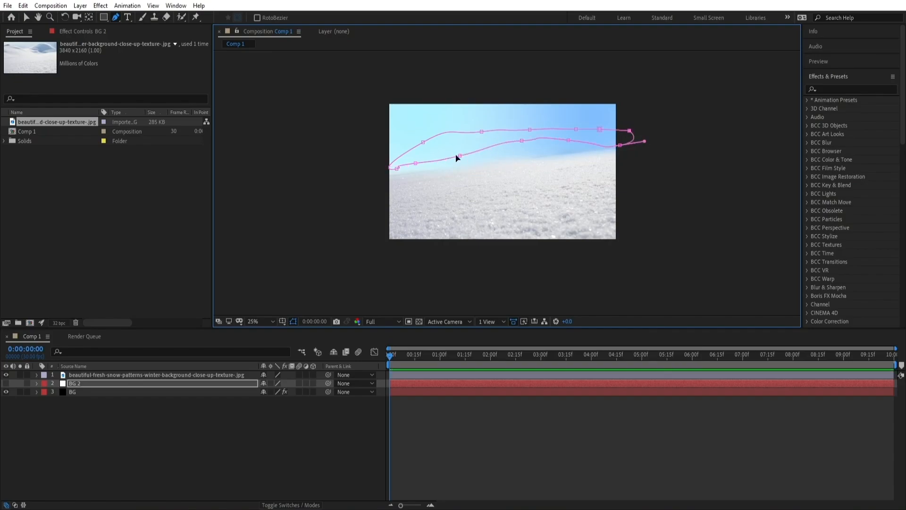
{"action": "left_click_drag", "start_coordinate": [424, 148], "coordinate": [420, 168]}
{"action": "left_click", "coordinate": [7, 383]}
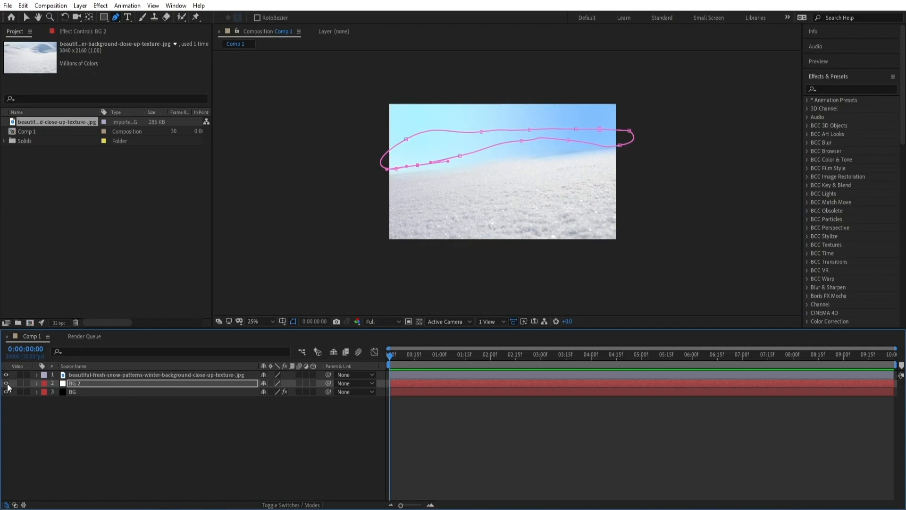
Feather the white solid's mask to about 207 pixels
{"action": "left_click", "coordinate": [72, 384]}
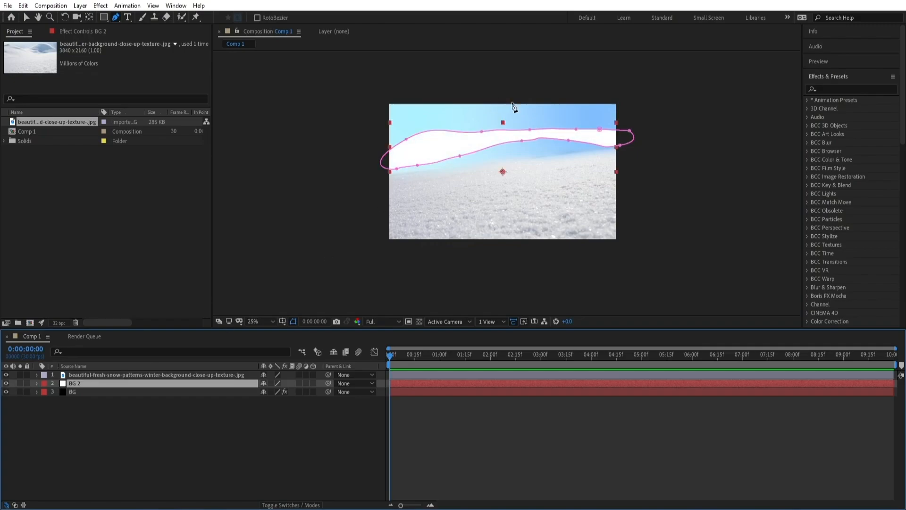
{"action": "left_click", "coordinate": [36, 384]}
{"action": "left_click", "coordinate": [45, 392]}
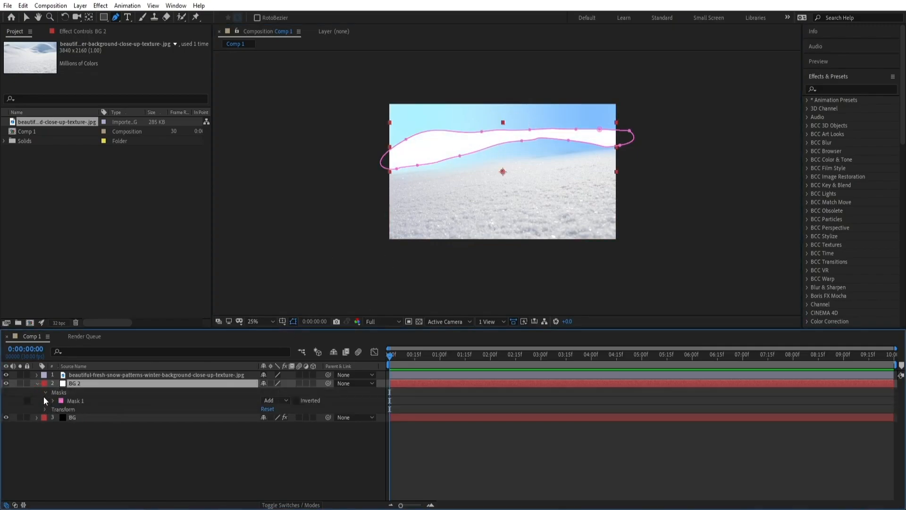
{"action": "left_click", "coordinate": [53, 401]}
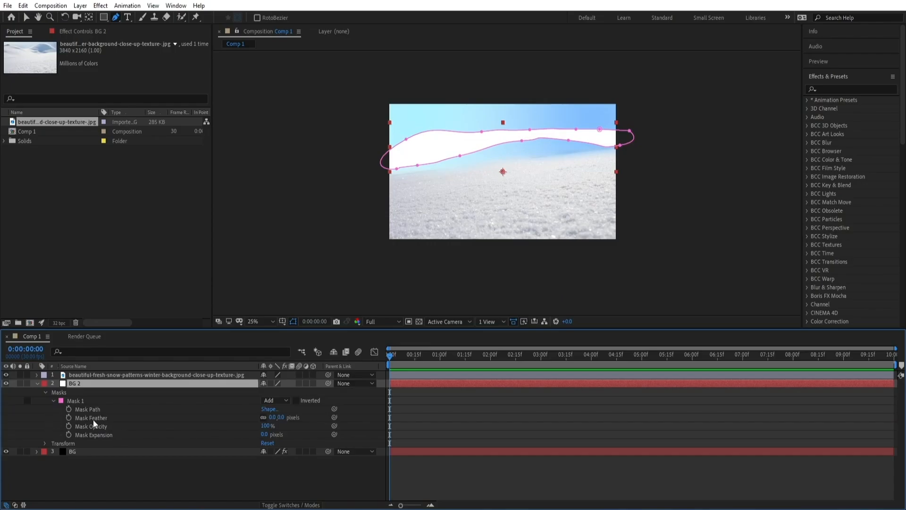
{"action": "left_click", "coordinate": [282, 418]}
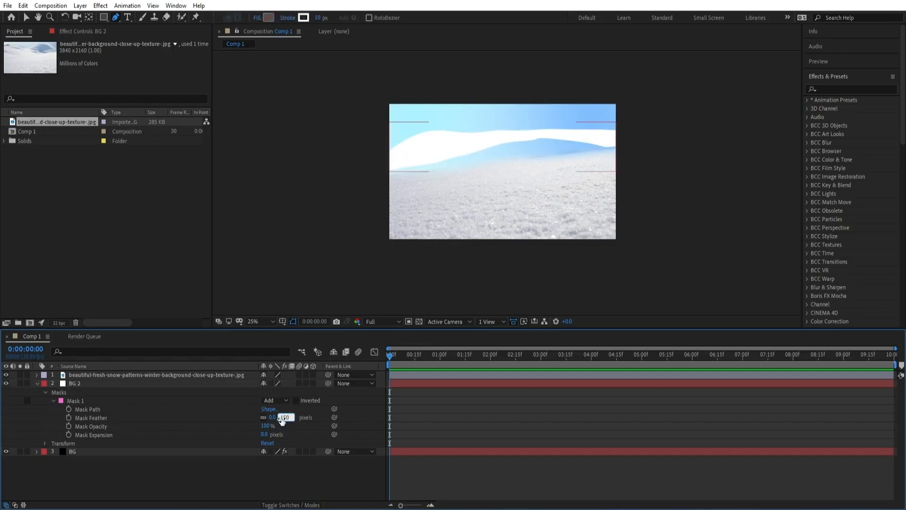
{"action": "key", "text": "Return"}
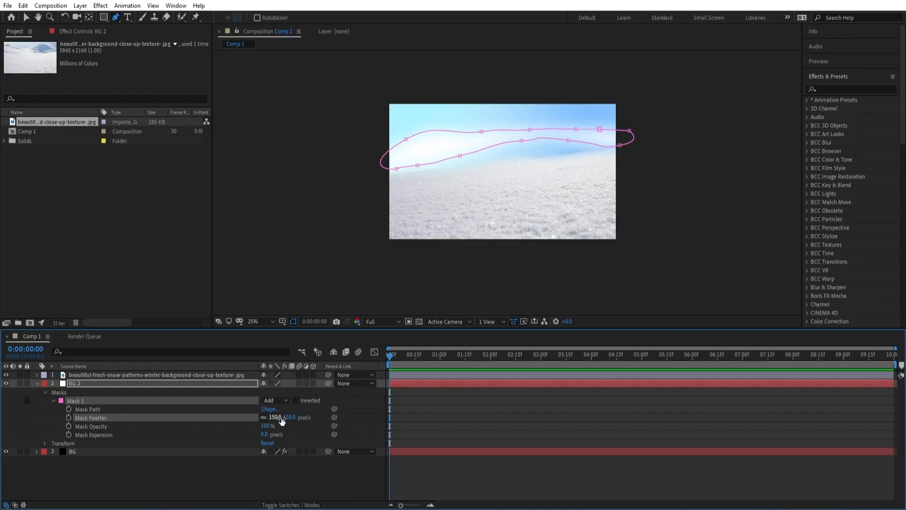
{"action": "left_click", "coordinate": [293, 322]}
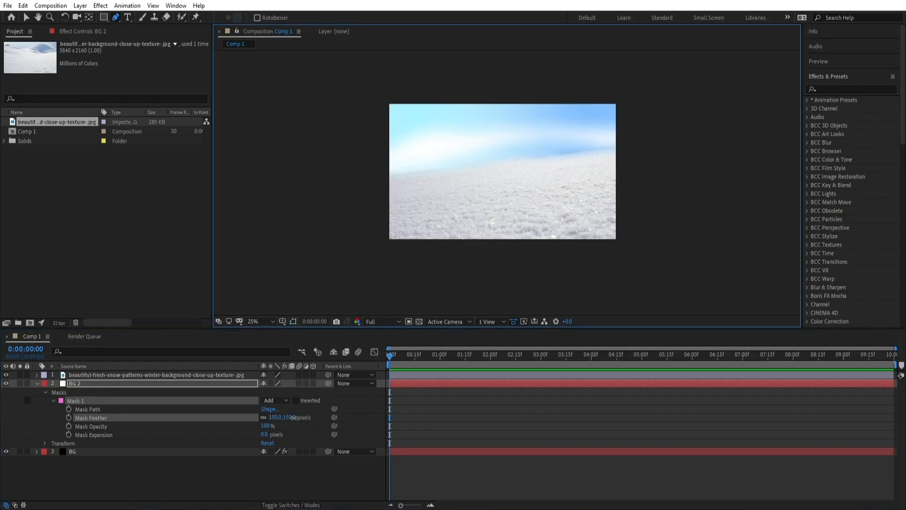
{"action": "left_click_drag", "start_coordinate": [293, 418], "coordinate": [302, 418]}
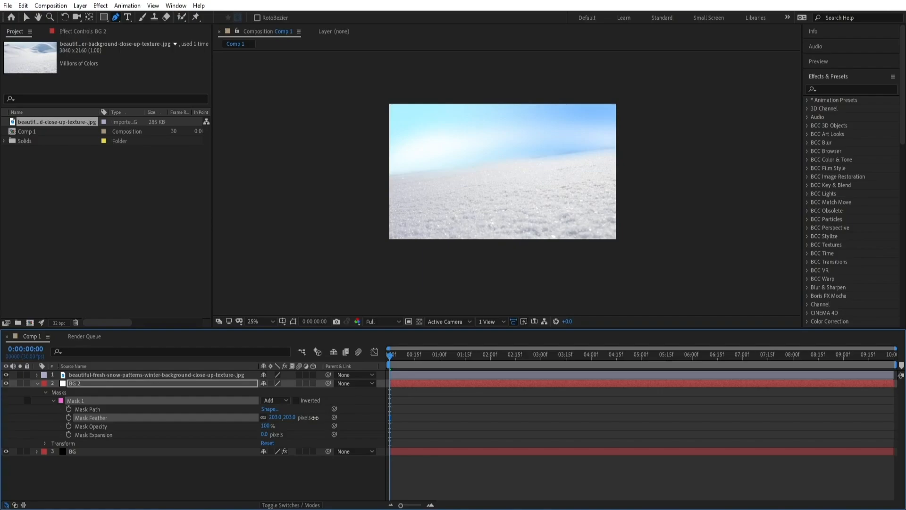
{"action": "left_click", "coordinate": [293, 321]}
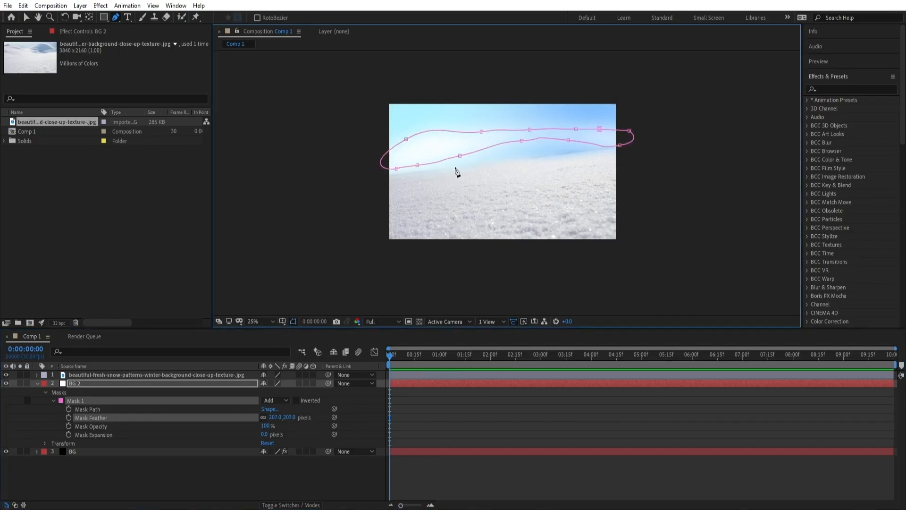
Reshape the white solid's mask by moving its lower points closer to the horizon
{"action": "left_click_drag", "start_coordinate": [460, 158], "coordinate": [416, 164]}
{"action": "left_click_drag", "start_coordinate": [522, 142], "coordinate": [524, 149]}
{"action": "left_click", "coordinate": [573, 145]}
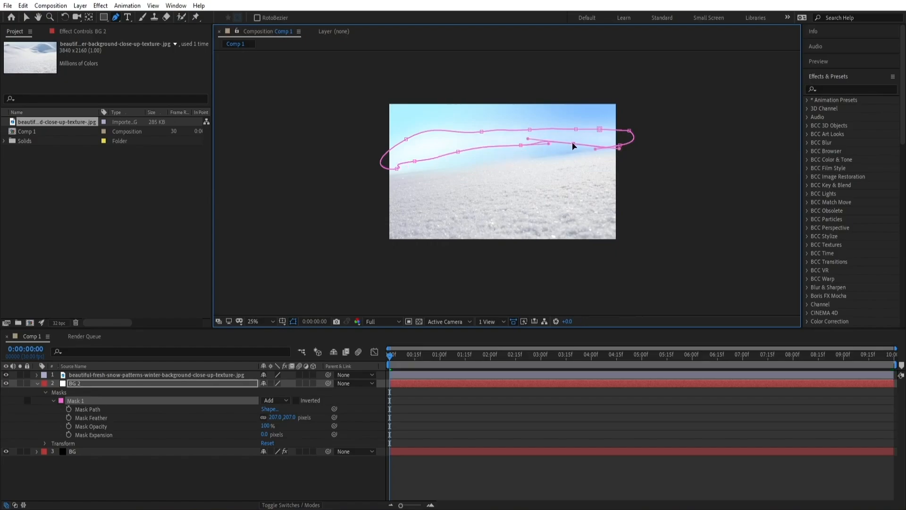
{"action": "left_click", "coordinate": [293, 321]}
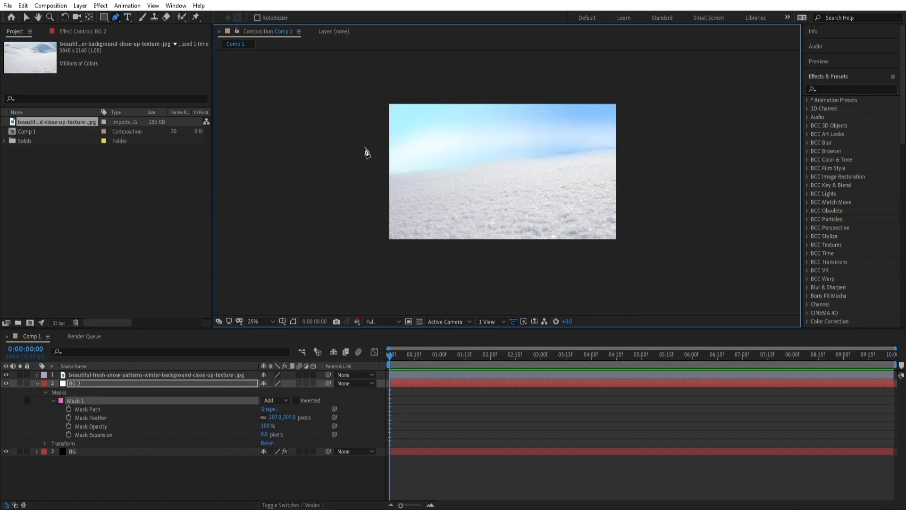
Import snow png.png and add it to the composition as the top layer
{"action": "left_click", "coordinate": [36, 383]}
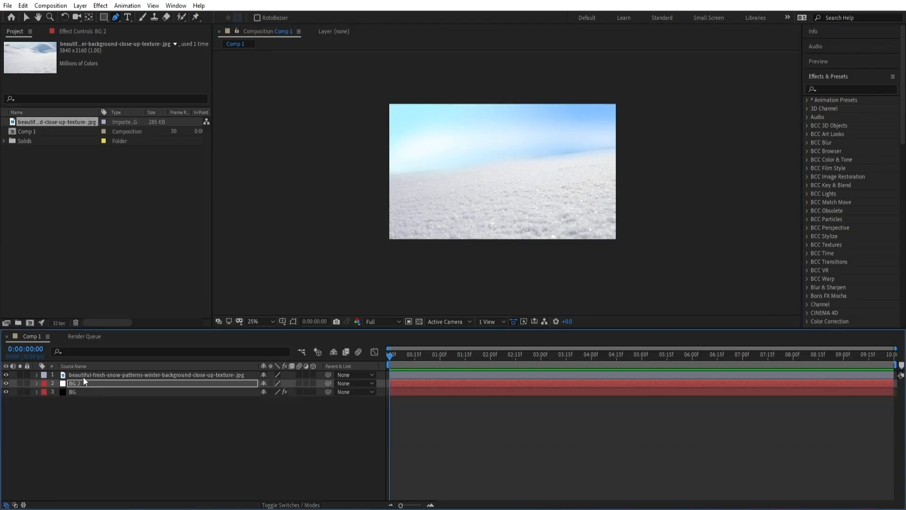
{"action": "left_click", "coordinate": [83, 376]}
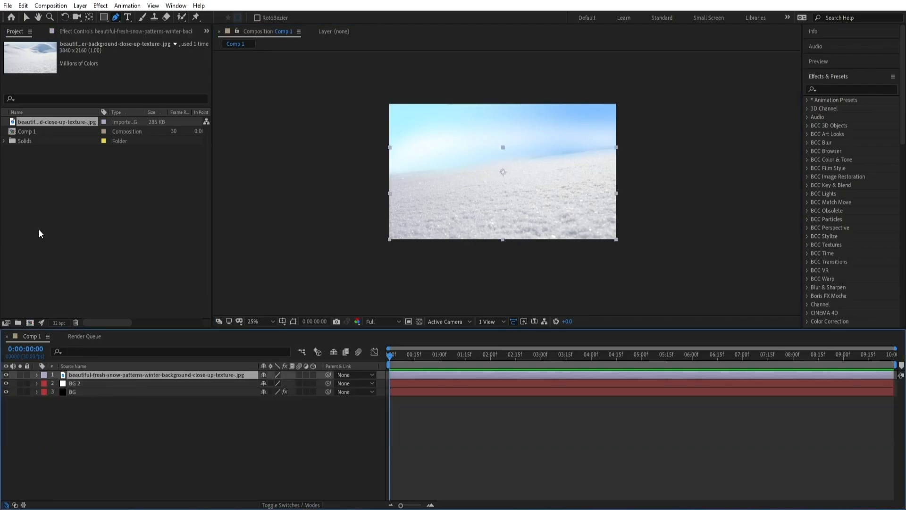
{"action": "left_click", "coordinate": [9, 5]}
{"action": "mouse_move", "coordinate": [118, 145]}
{"action": "left_click", "coordinate": [279, 149]}
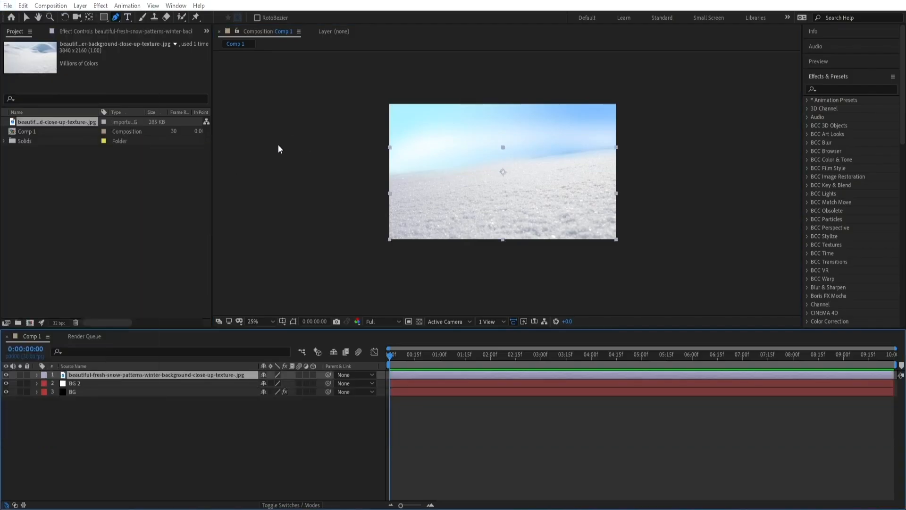
{"action": "double_click", "coordinate": [386, 71]}
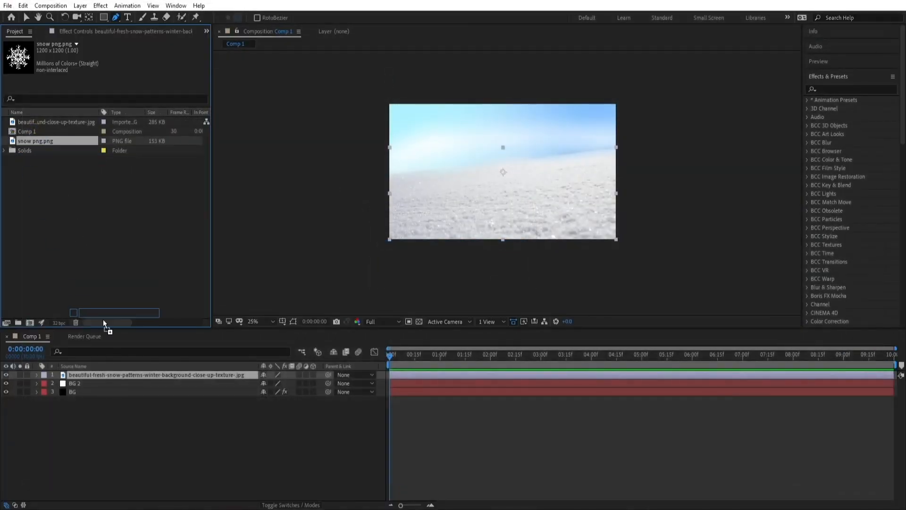
{"action": "left_click_drag", "start_coordinate": [102, 319], "coordinate": [112, 370]}
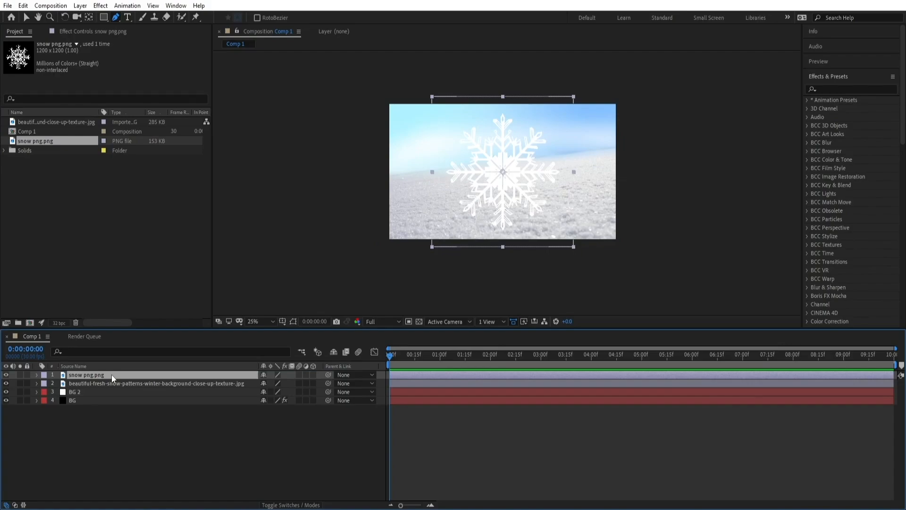
Scale the snowflake layer to 47% and move it up so it sits above the snow horizon
{"action": "key", "text": "s"}
{"action": "mouse_move", "coordinate": [275, 384]}
{"action": "left_mouse_down"}
{"action": "mouse_move", "coordinate": [246, 383]}
{"action": "mouse_move", "coordinate": [274, 385]}
{"action": "left_mouse_up"}
{"action": "left_click", "coordinate": [28, 16]}
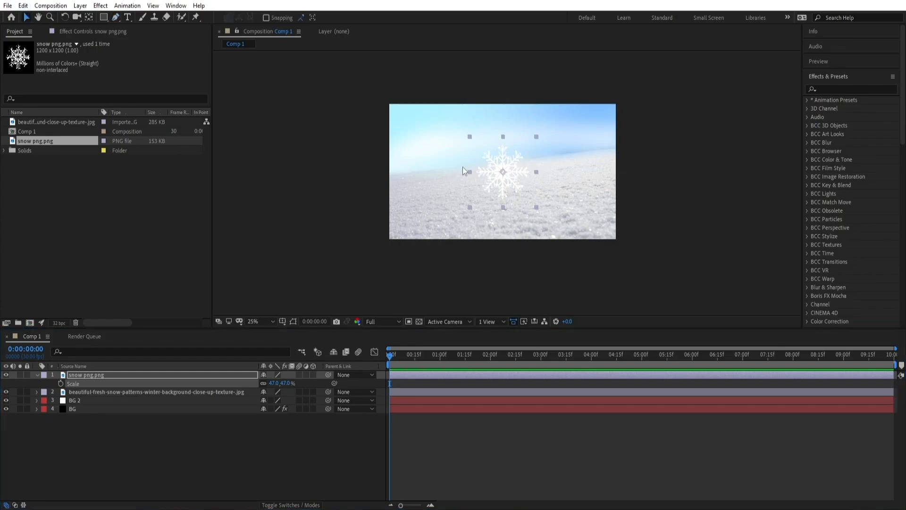
{"action": "left_click_drag", "start_coordinate": [512, 185], "coordinate": [504, 178]}
{"action": "left_click_drag", "start_coordinate": [501, 173], "coordinate": [502, 170]}
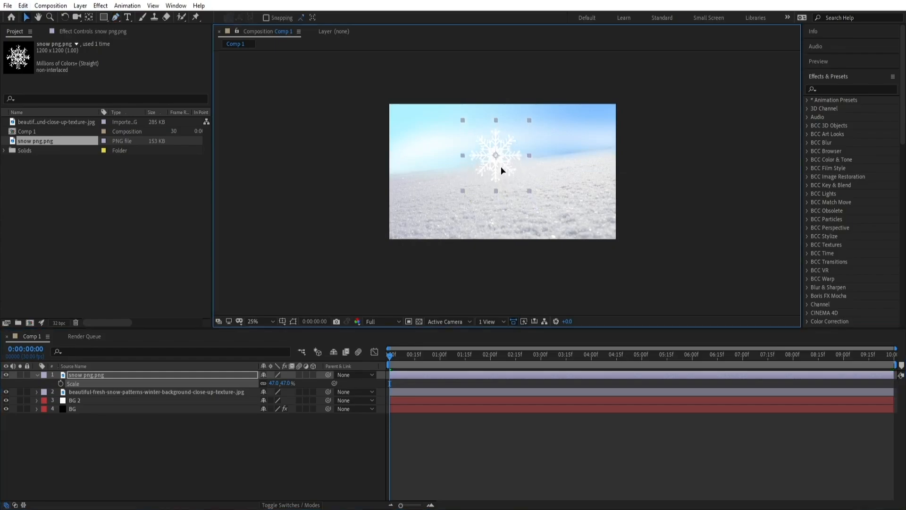
Turn the snowflake layer into a 3D layer
{"action": "left_click", "coordinate": [313, 375]}
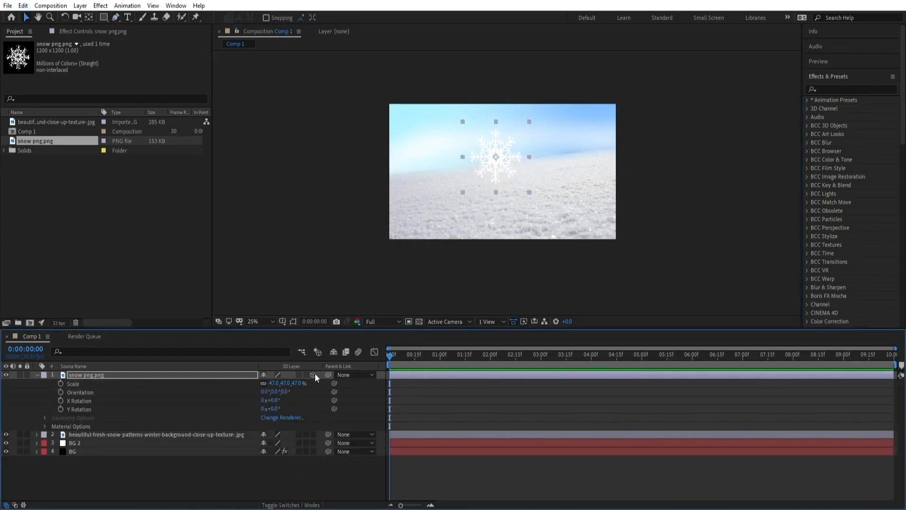
{"action": "left_click", "coordinate": [178, 377]}
Apply the 4-Color Gradient effect to the snowflake layer
{"action": "left_click", "coordinate": [101, 5]}
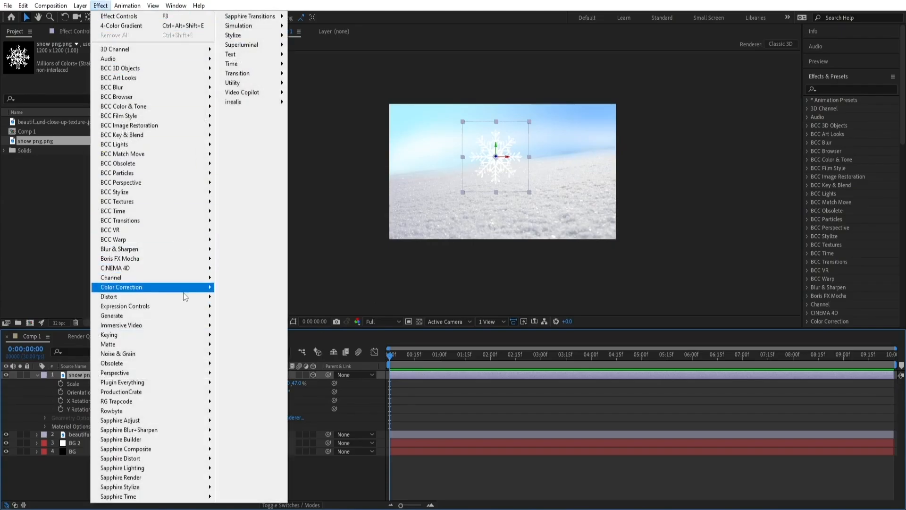
{"action": "mouse_move", "coordinate": [184, 315]}
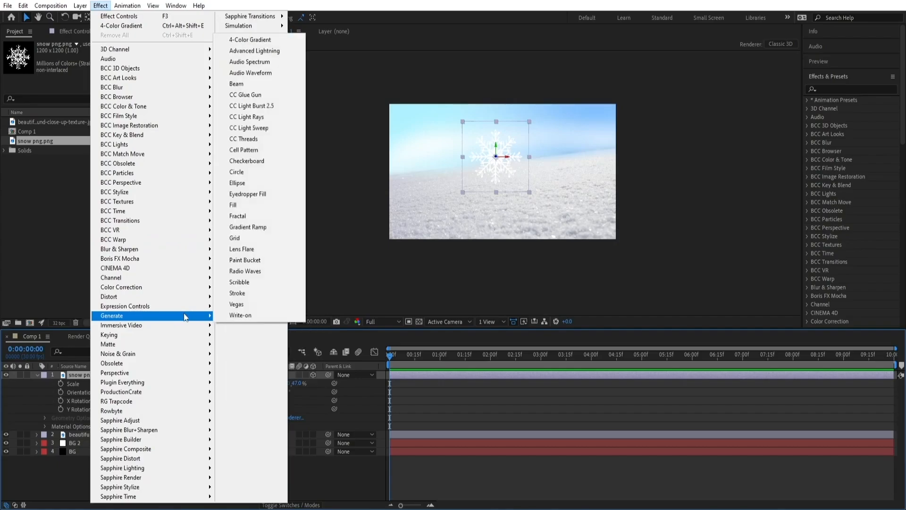
{"action": "left_click", "coordinate": [263, 38]}
{"action": "key", "text": "period"}
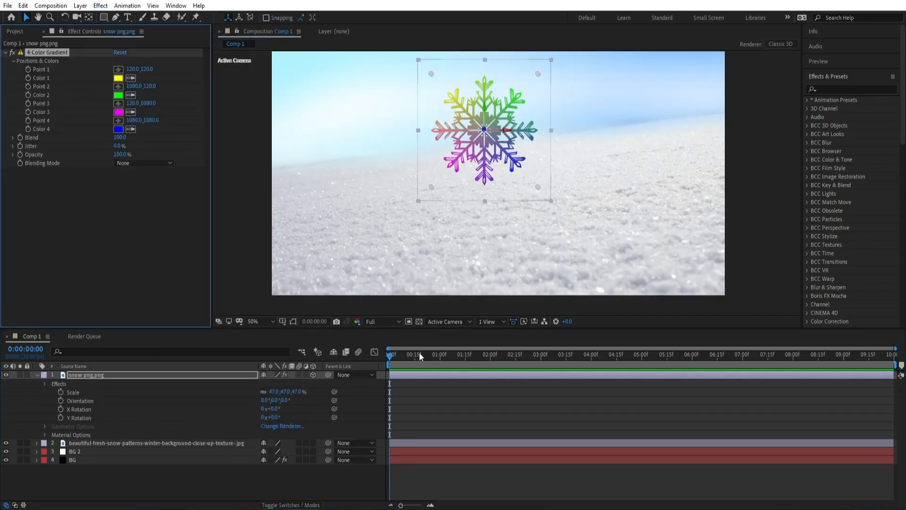
Set the gradient's Color 1 to hex B6E1FF, copied from the colour list in Notepad
{"action": "left_click", "coordinate": [119, 77]}
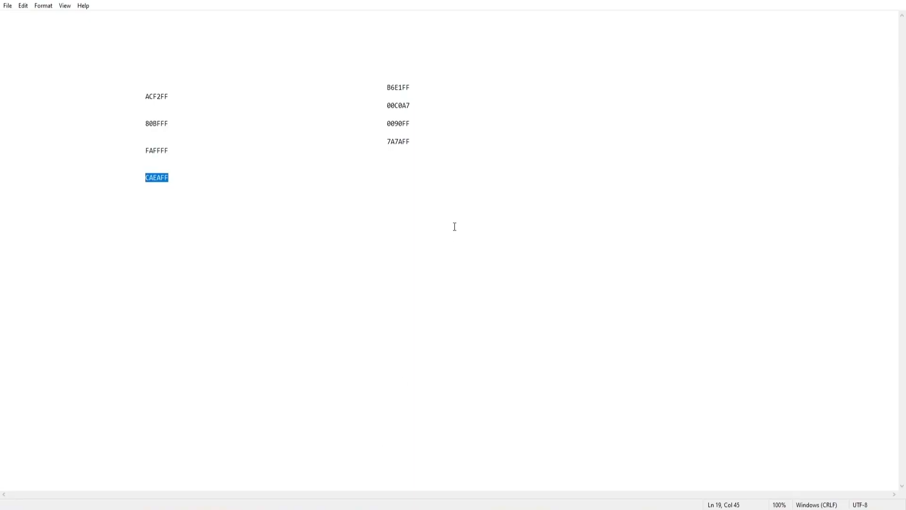
{"action": "left_click_drag", "start_coordinate": [387, 88], "coordinate": [415, 87]}
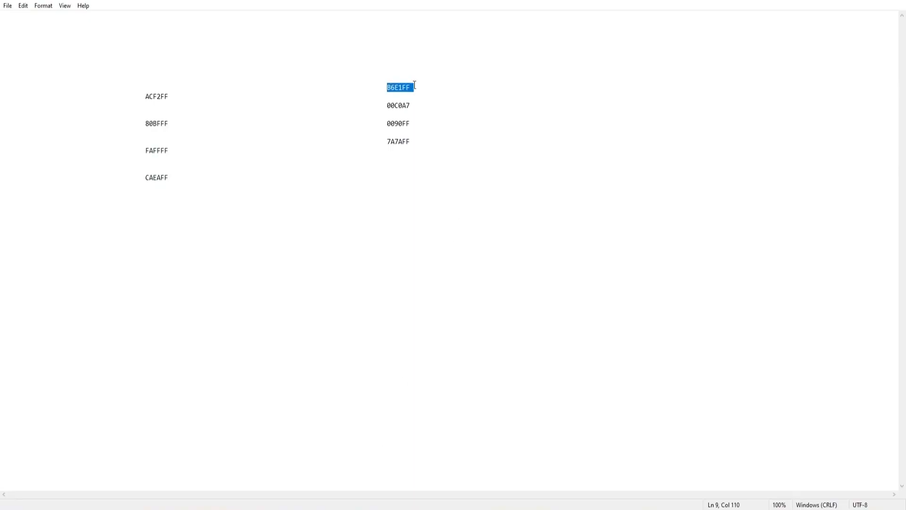
{"action": "right_click", "coordinate": [410, 85]}
{"action": "left_click", "coordinate": [428, 117]}
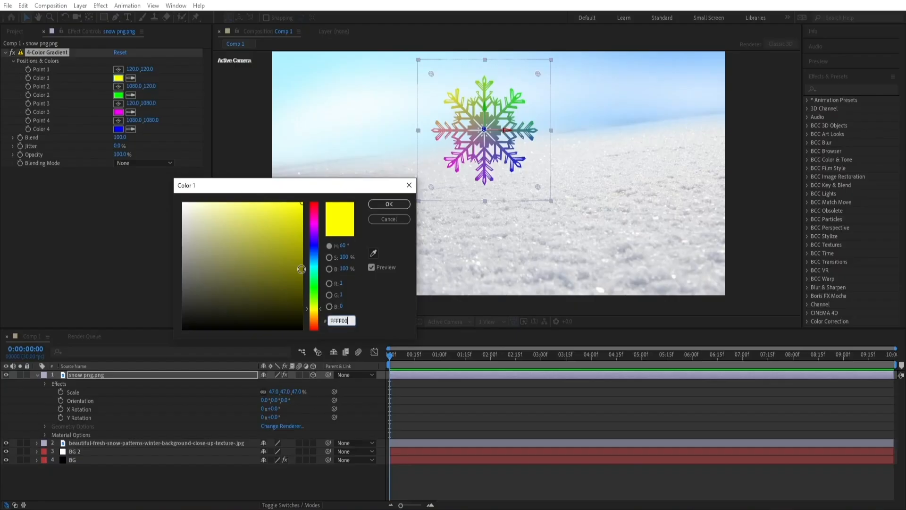
{"action": "double_click", "coordinate": [344, 321]}
{"action": "right_click", "coordinate": [347, 327]}
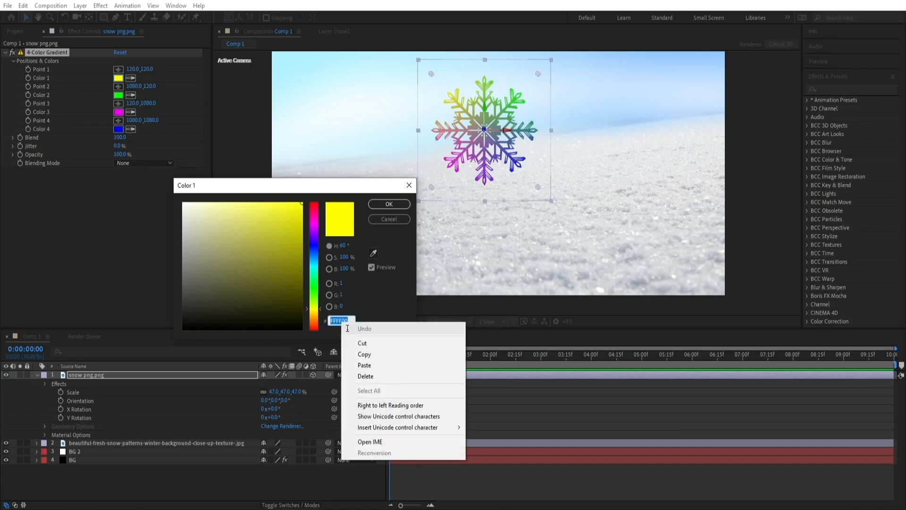
{"action": "left_click", "coordinate": [361, 365]}
{"action": "left_click", "coordinate": [378, 207]}
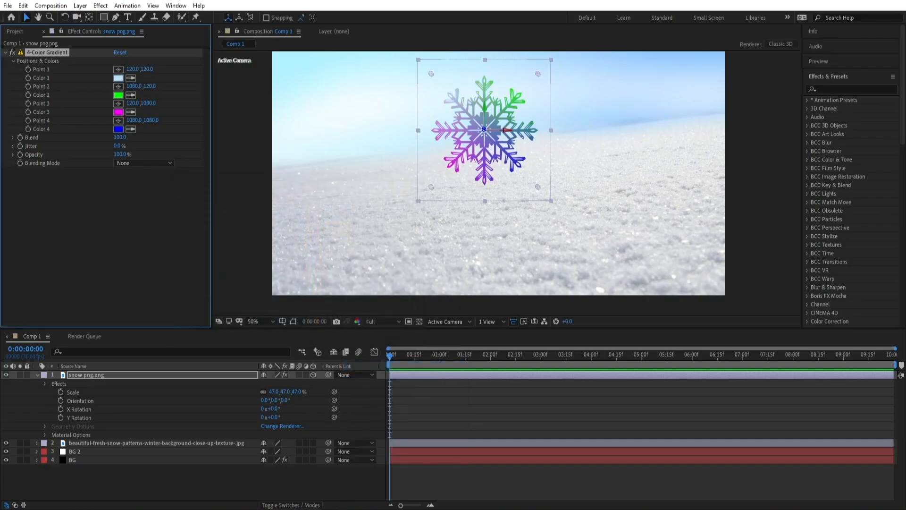
Set the gradient's Color 2 to hex 00C0A7, copied from the Notepad colour list
{"action": "key", "text": "alt+Tab"}
{"action": "left_click_drag", "start_coordinate": [387, 106], "coordinate": [414, 106]}
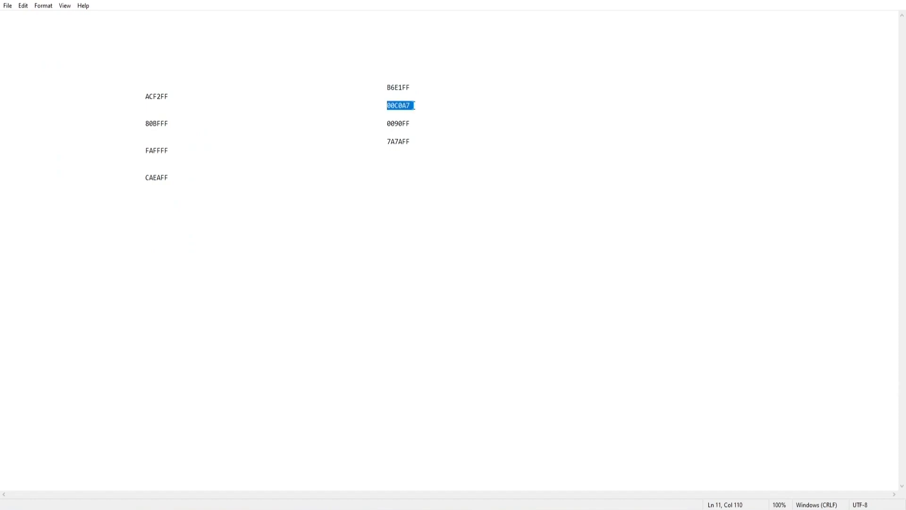
{"action": "right_click", "coordinate": [406, 107]}
{"action": "left_click", "coordinate": [434, 139]}
{"action": "key", "text": "alt+Tab"}
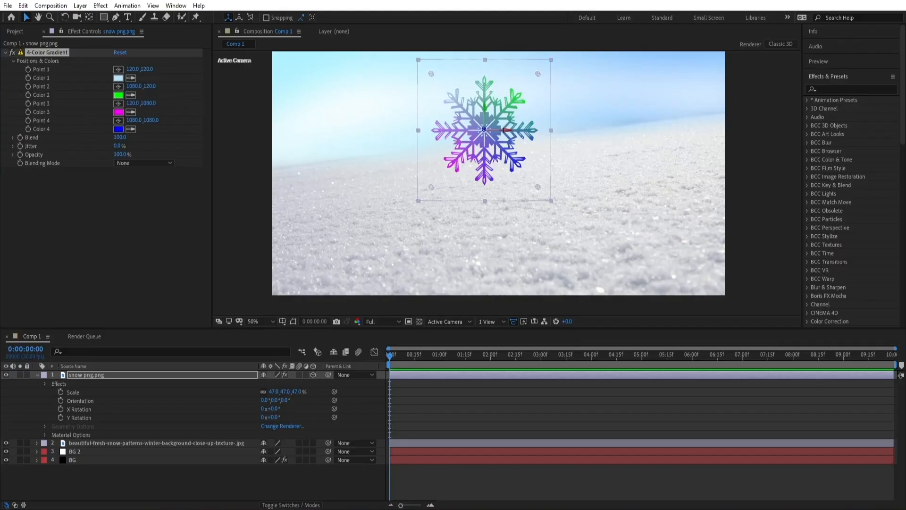
{"action": "left_click", "coordinate": [119, 95]}
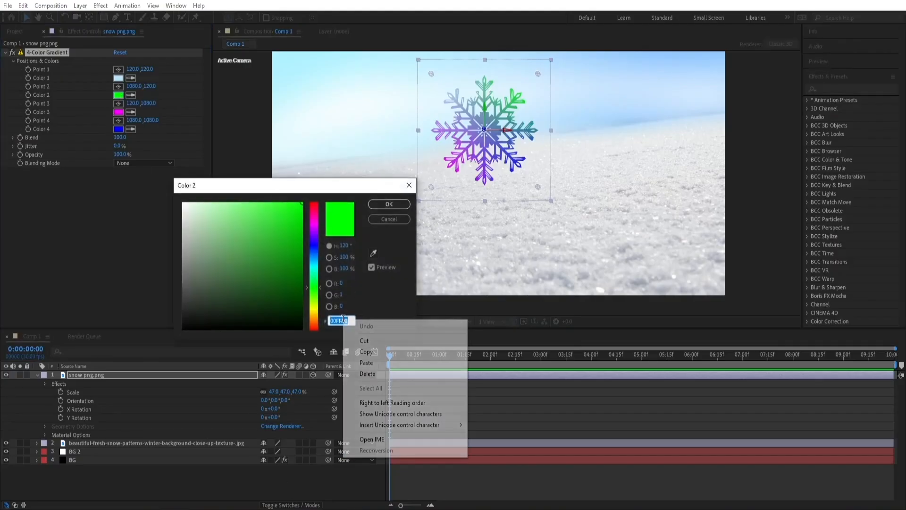
{"action": "right_click", "coordinate": [342, 321]}
{"action": "left_click", "coordinate": [371, 362]}
{"action": "left_click", "coordinate": [383, 204]}
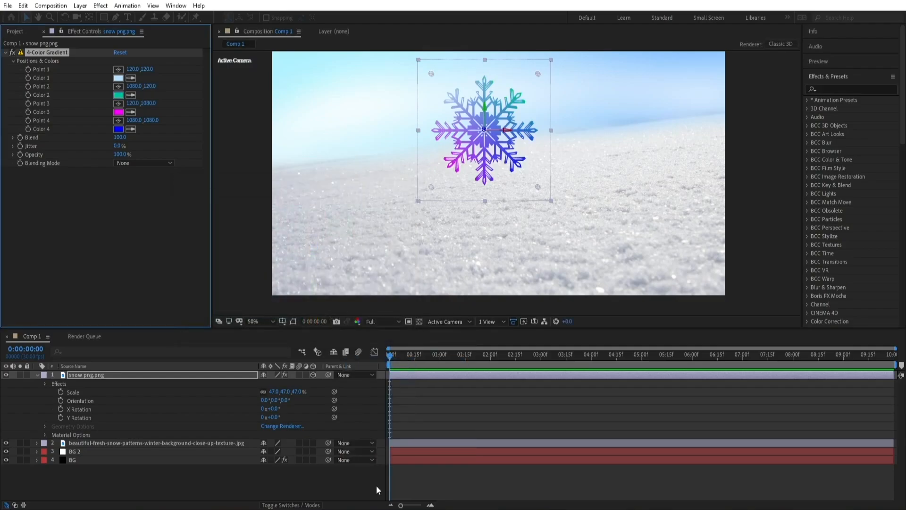
Set the gradient's Color 3 to hex 0090FF, copied from the Notepad colour list
{"action": "key", "text": "alt+Tab"}
{"action": "double_click", "coordinate": [393, 124]}
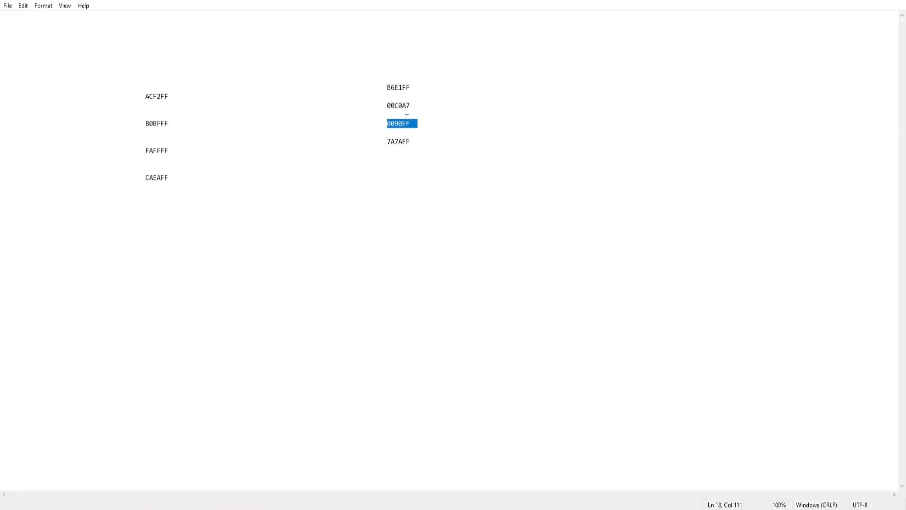
{"action": "right_click", "coordinate": [404, 122]}
{"action": "left_click", "coordinate": [418, 152]}
{"action": "key", "text": "alt+Tab"}
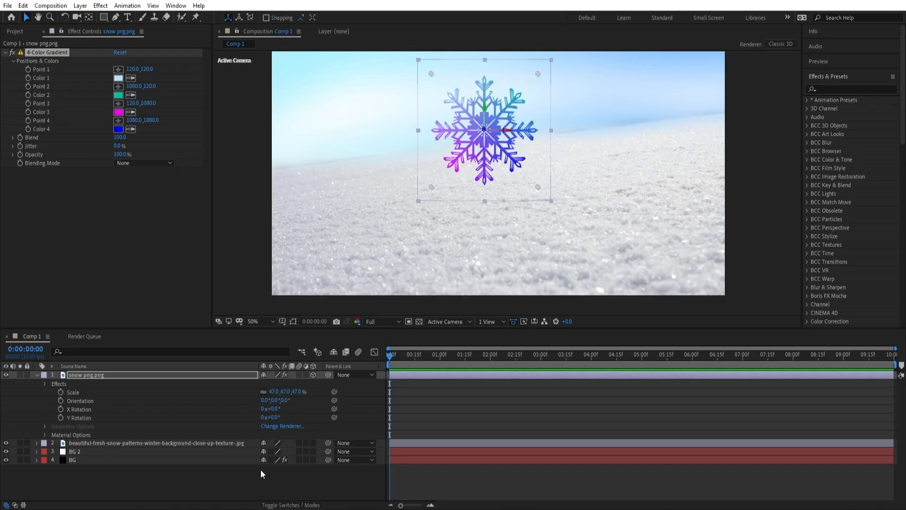
{"action": "left_click", "coordinate": [118, 112]}
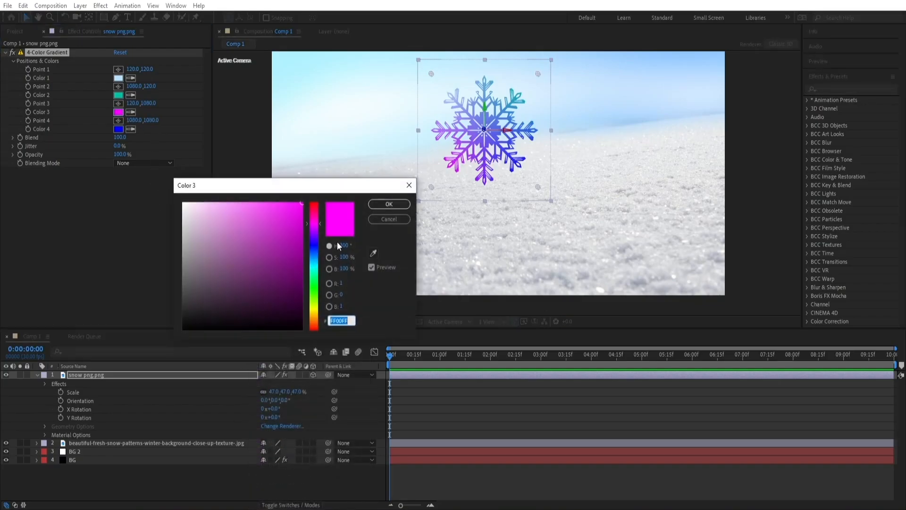
{"action": "right_click", "coordinate": [346, 320]}
{"action": "left_click", "coordinate": [359, 367]}
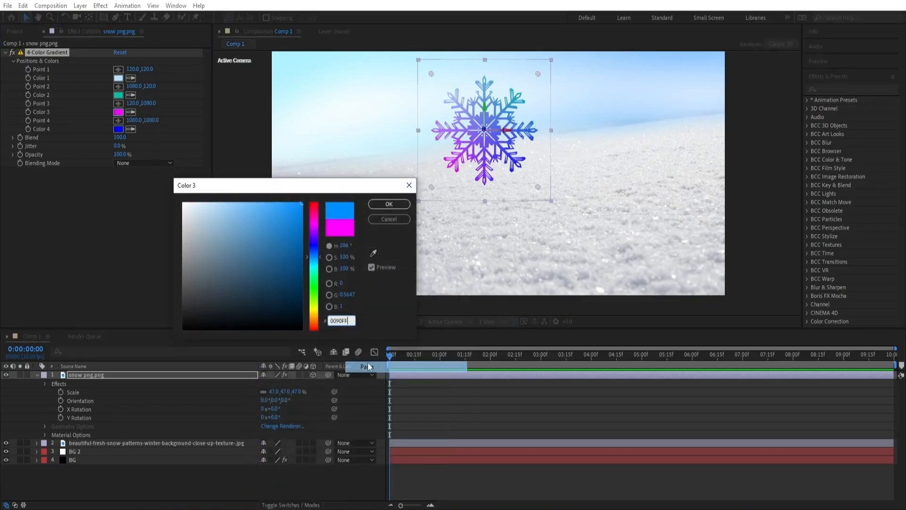
{"action": "left_click", "coordinate": [388, 204]}
Set the gradient's Color 4 to hex 7A7AFF, copied from the Notepad colour list
{"action": "key", "text": "alt+Tab"}
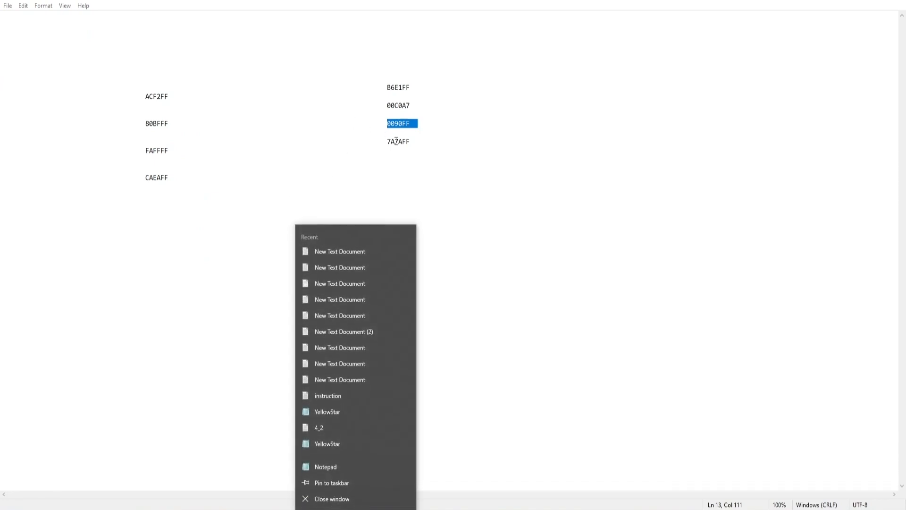
{"action": "left_click", "coordinate": [386, 141]}
{"action": "left_click_drag", "start_coordinate": [386, 141], "coordinate": [409, 141]}
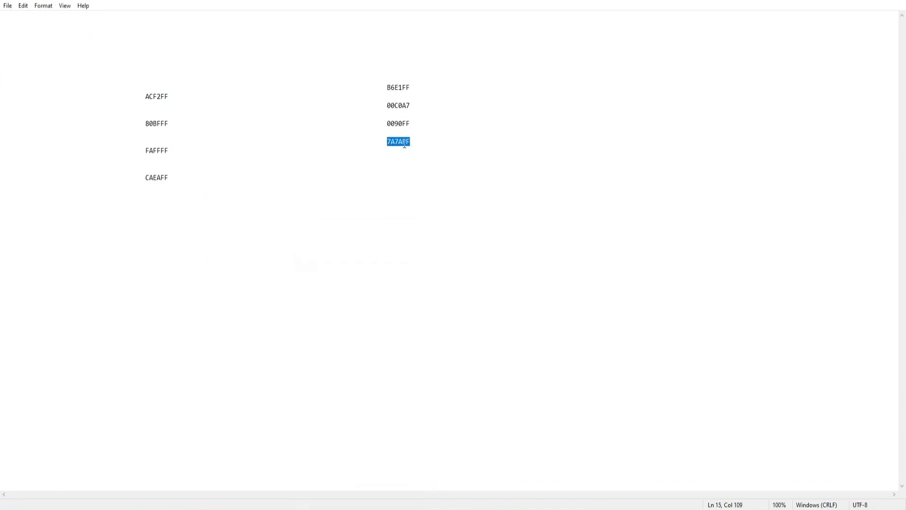
{"action": "right_click", "coordinate": [403, 144]}
{"action": "left_click", "coordinate": [420, 179]}
{"action": "key", "text": "alt+Tab"}
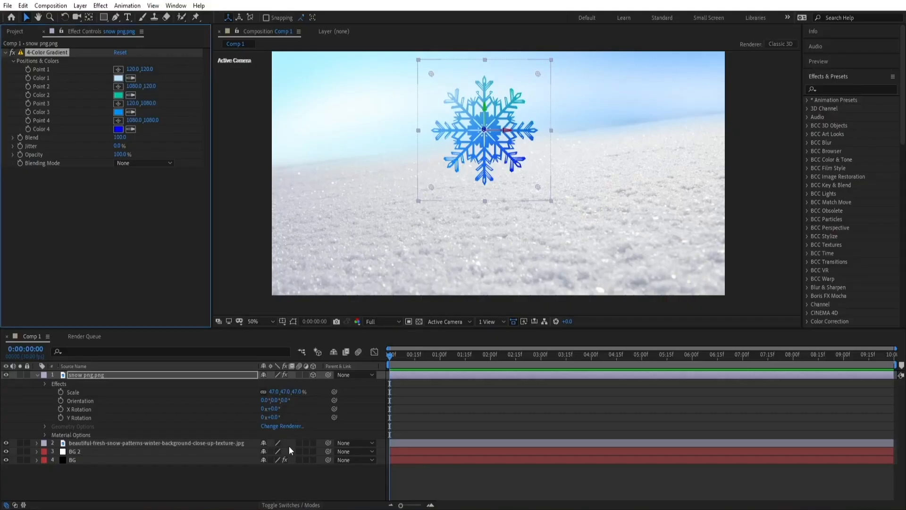
{"action": "left_click", "coordinate": [119, 129]}
{"action": "right_click", "coordinate": [349, 320]}
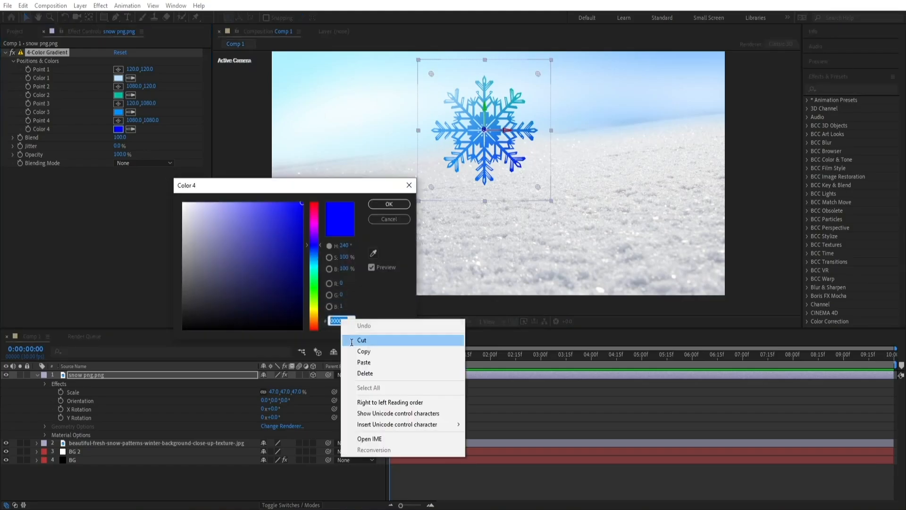
{"action": "left_click", "coordinate": [367, 357]}
{"action": "left_click", "coordinate": [376, 206]}
{"action": "key", "text": "comma"}
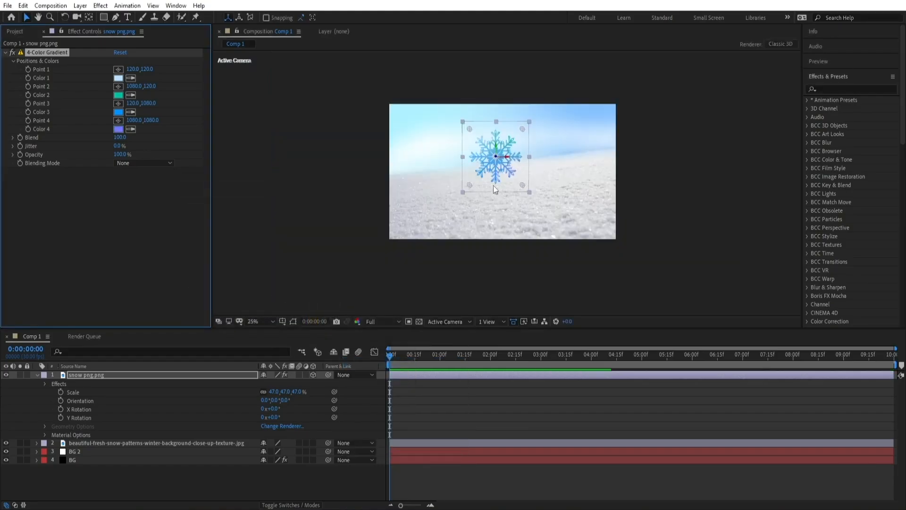
{"action": "left_click", "coordinate": [335, 233]}
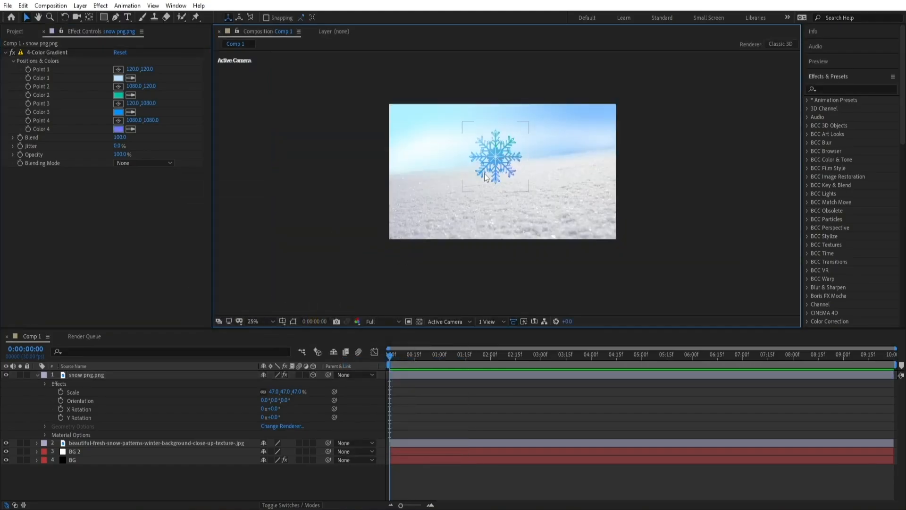
{"action": "left_click", "coordinate": [392, 356]}
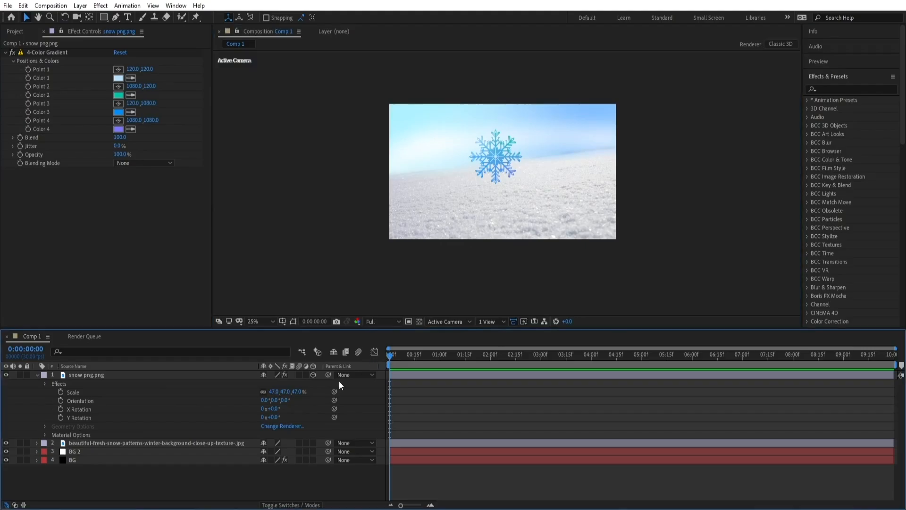
{"action": "left_click", "coordinate": [60, 409]}
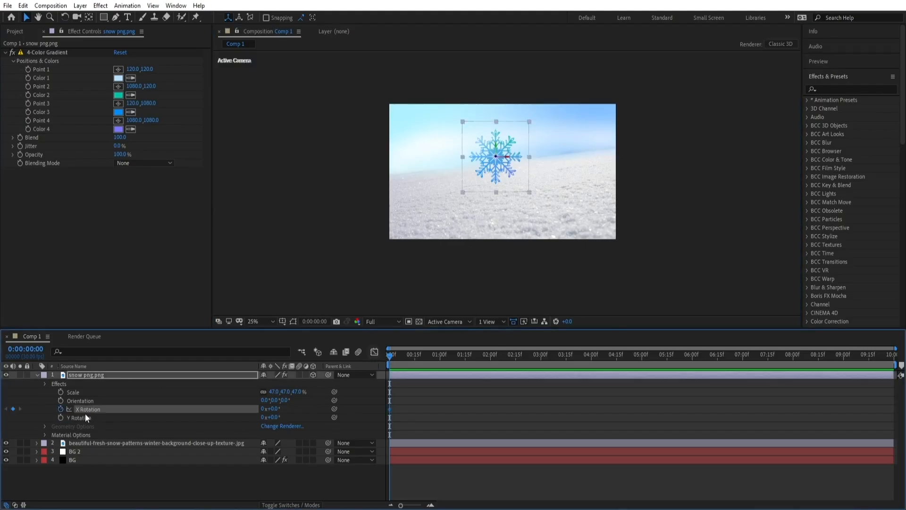
{"action": "key", "text": "End"}
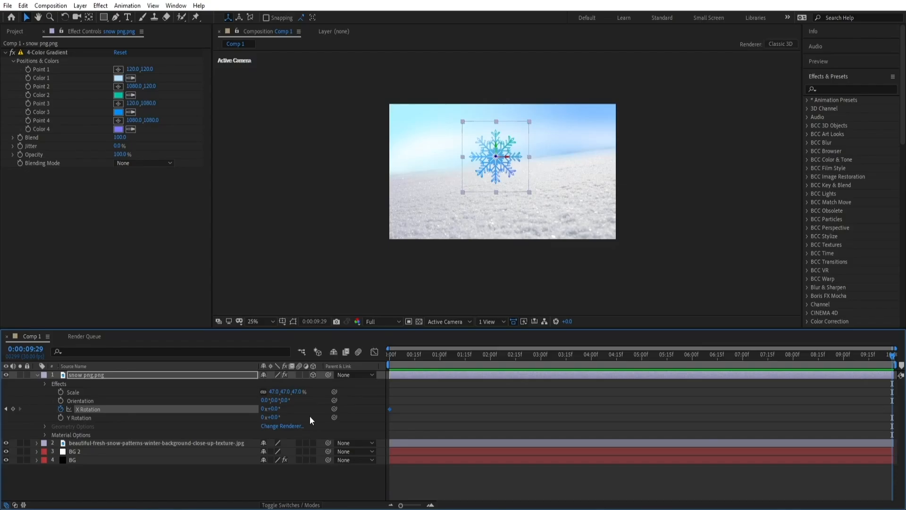
{"action": "left_click", "coordinate": [262, 408]}
{"action": "left_click_drag", "start_coordinate": [397, 358], "coordinate": [358, 363]}
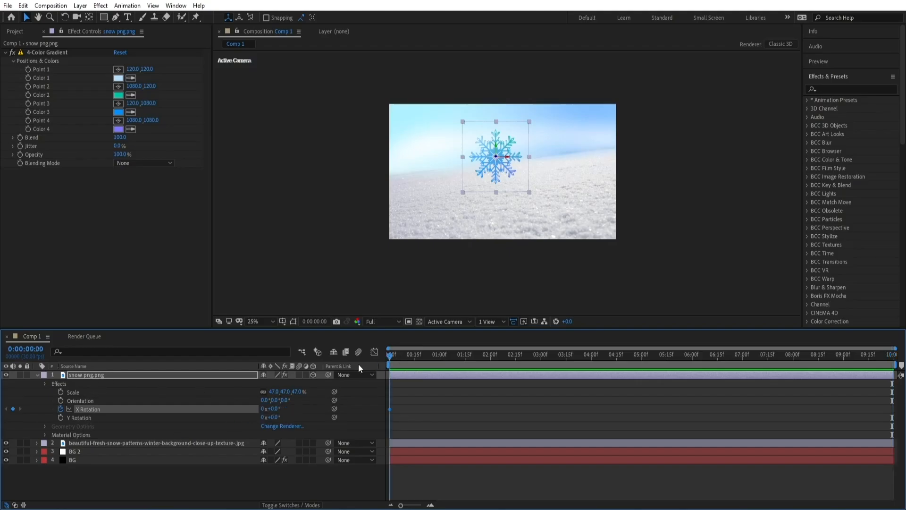
{"action": "left_click", "coordinate": [60, 409]}
Keyframe the snowflake's Y Rotation from 0 at the start to 1 full revolution at the end of the timeline
{"action": "left_click", "coordinate": [61, 417]}
{"action": "left_click_drag", "start_coordinate": [416, 357], "coordinate": [892, 358]}
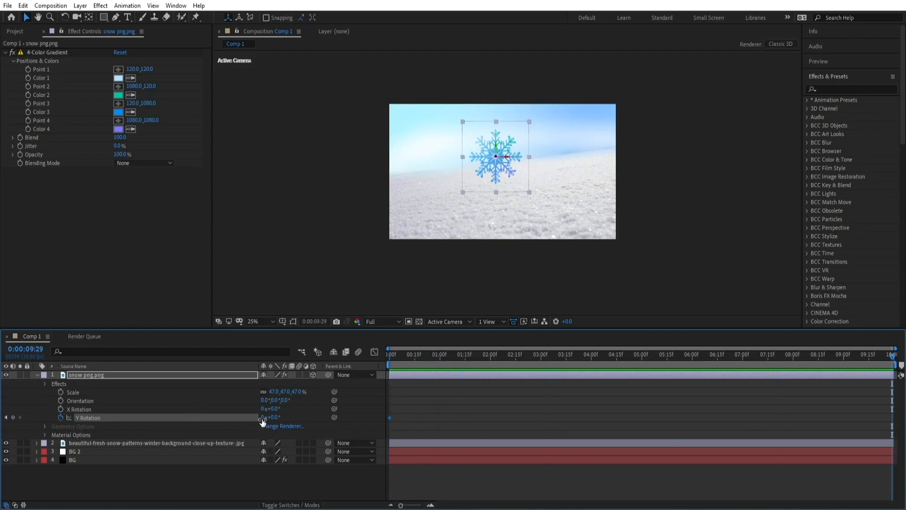
{"action": "left_click", "coordinate": [262, 420]}
{"action": "type", "text": "1"}
{"action": "key", "text": "Return"}
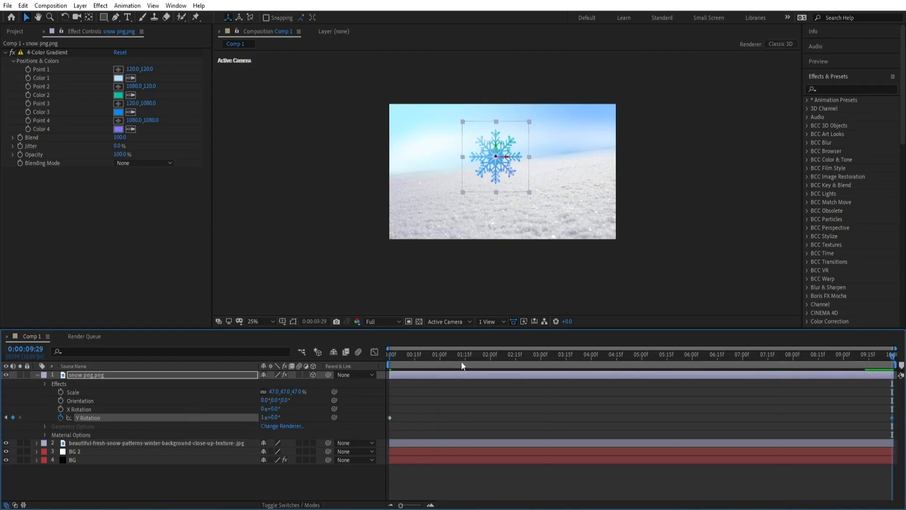
{"action": "left_click_drag", "start_coordinate": [461, 360], "coordinate": [411, 359]}
{"action": "key", "text": "End"}
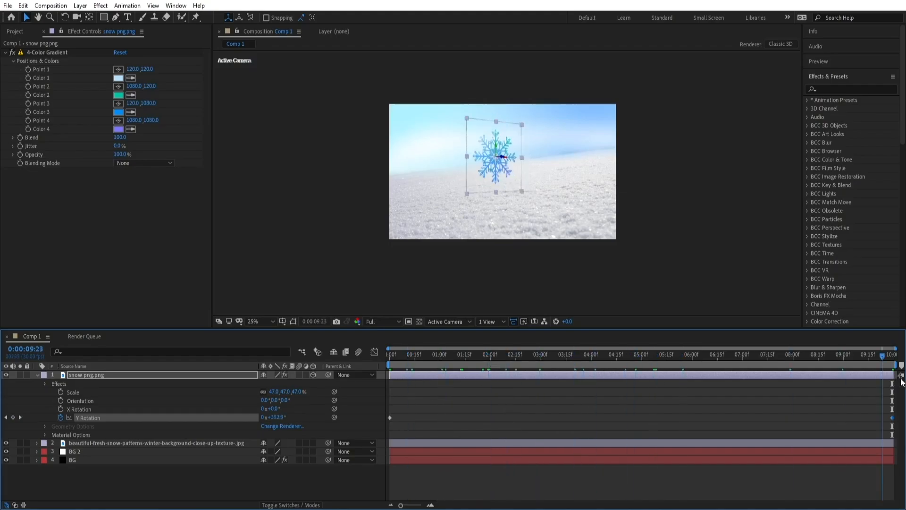
{"action": "left_click", "coordinate": [38, 375]}
{"action": "key", "text": "F2"}
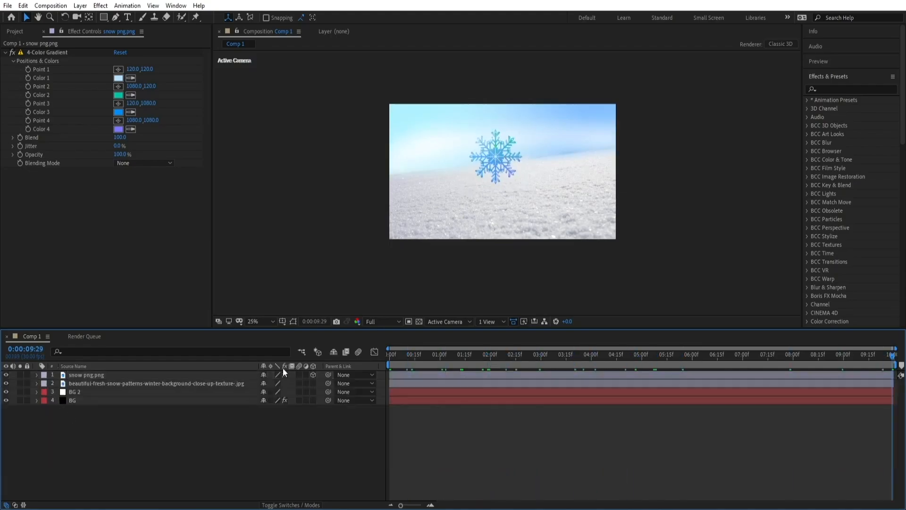
Create a new solid layer named Snow at the start of the timeline
{"action": "left_click_drag", "start_coordinate": [401, 363], "coordinate": [357, 373]}
{"action": "left_click", "coordinate": [103, 372]}
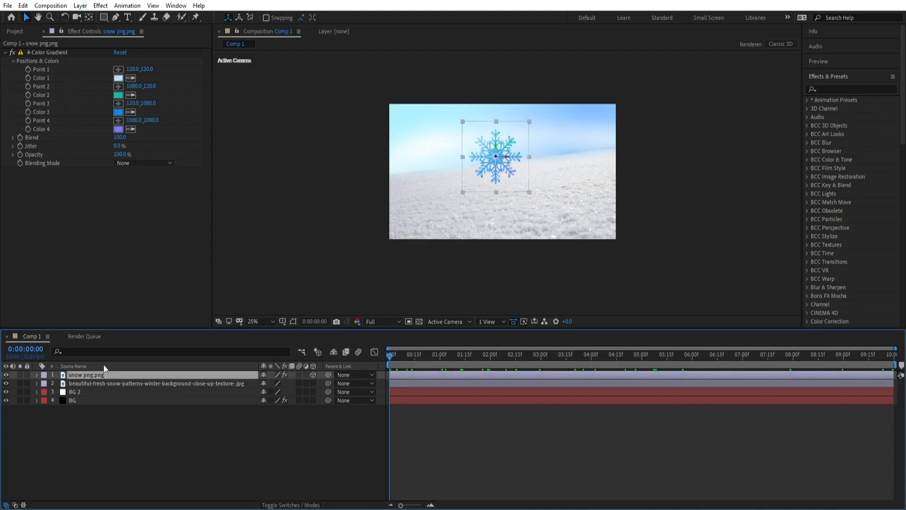
{"action": "left_click", "coordinate": [80, 5]}
{"action": "mouse_move", "coordinate": [208, 17]}
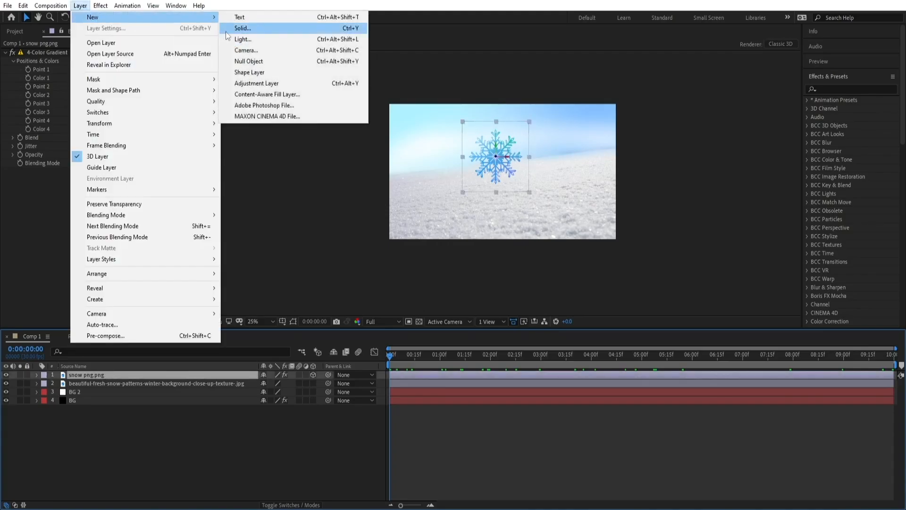
{"action": "left_click", "coordinate": [227, 30]}
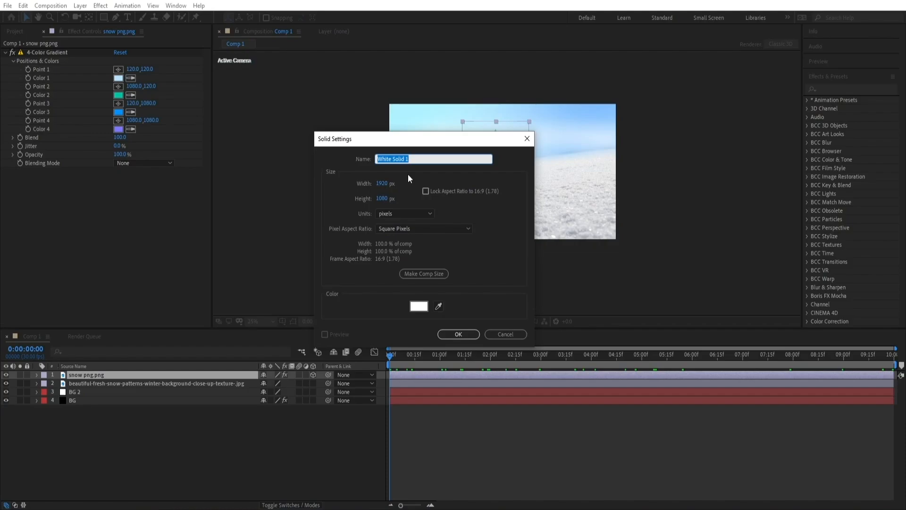
{"action": "type", "text": "Pa"}
{"action": "type", "text": "Snow"}
{"action": "key", "text": "Return"}
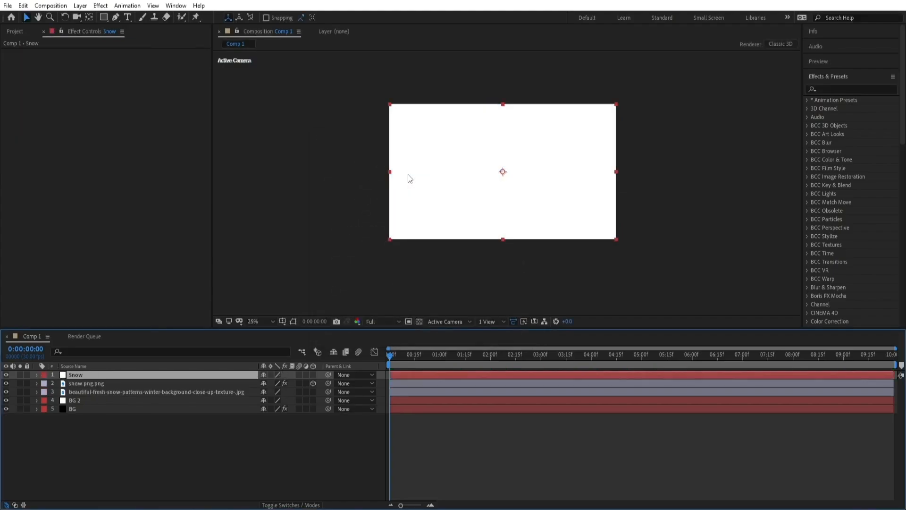
Apply the CC Particle World effect to the Snow solid, searching the effects list for "partic"
{"action": "left_click", "coordinate": [6, 375]}
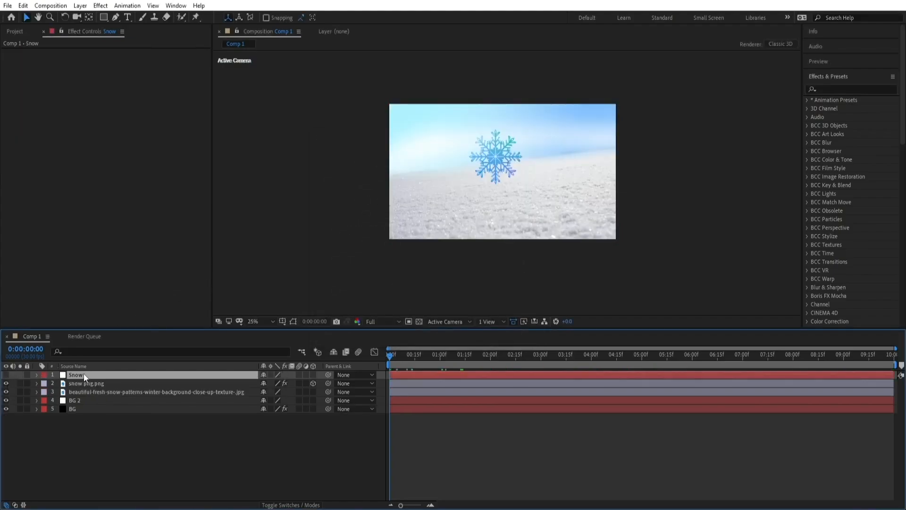
{"action": "left_click", "coordinate": [833, 91]}
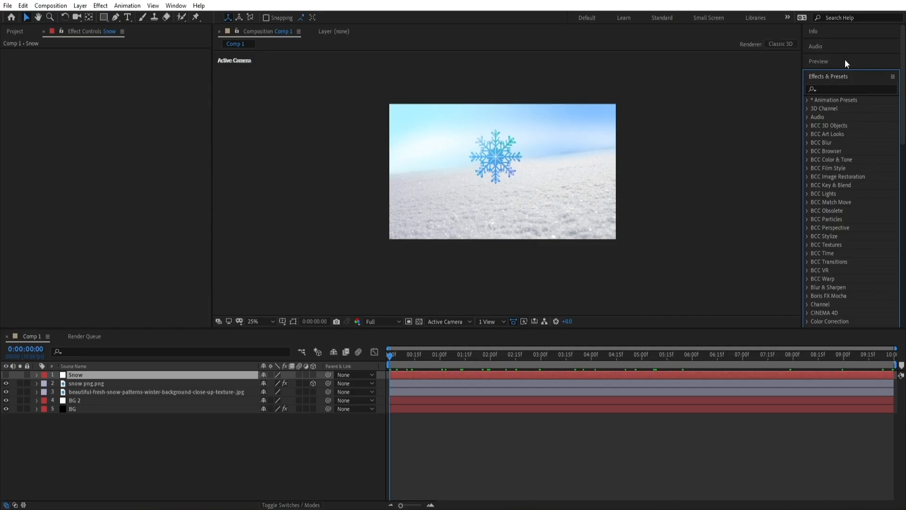
{"action": "double_click", "coordinate": [840, 79]}
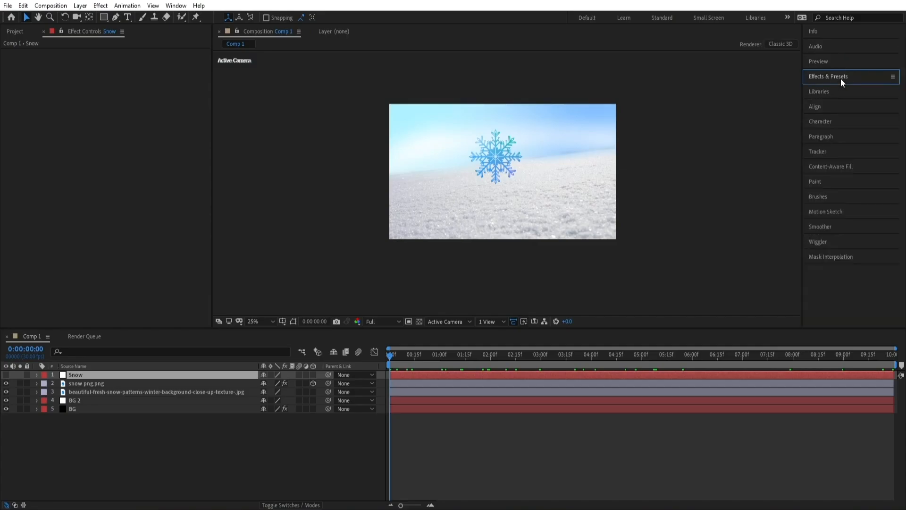
{"action": "left_click", "coordinate": [12, 78]}
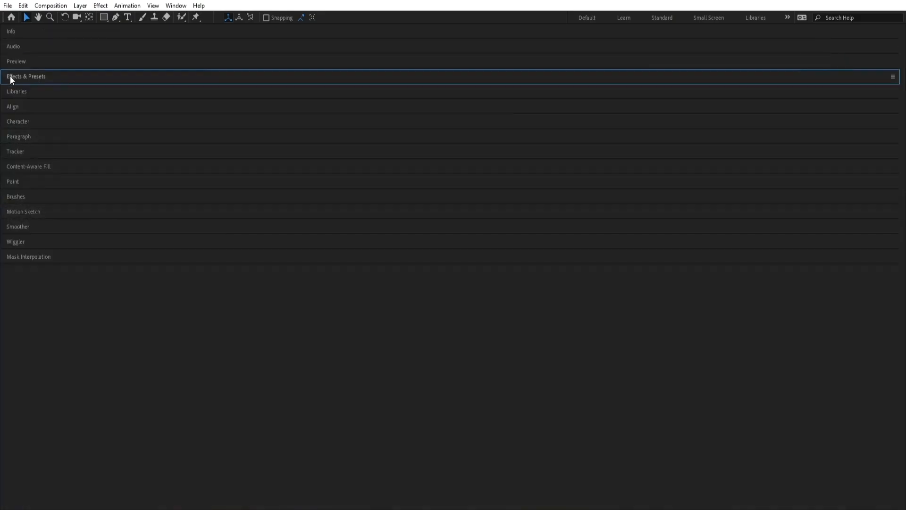
{"action": "left_click", "coordinate": [33, 71]}
{"action": "left_click", "coordinate": [29, 89]}
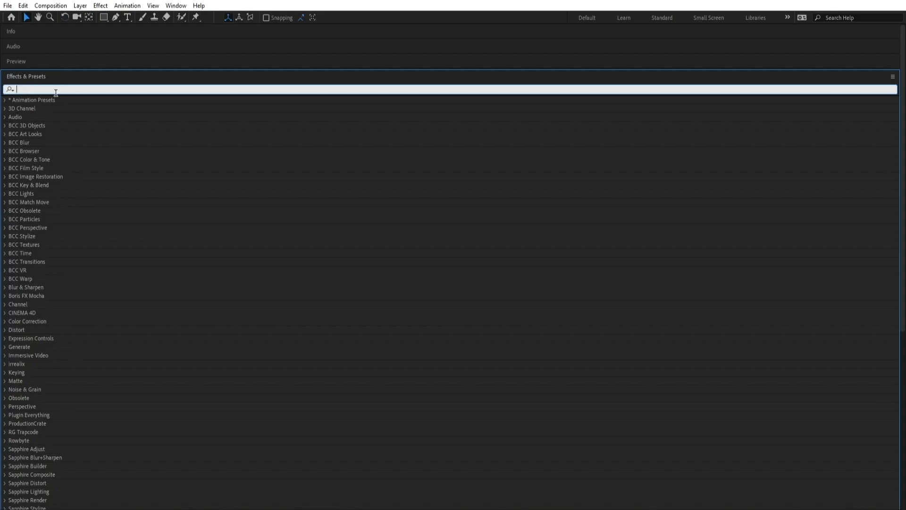
{"action": "type", "text": "p"}
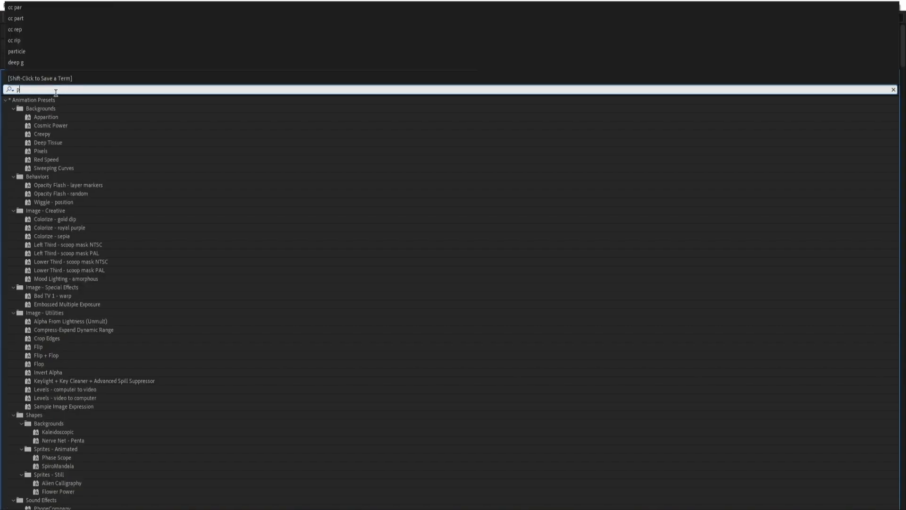
{"action": "type", "text": "artic"}
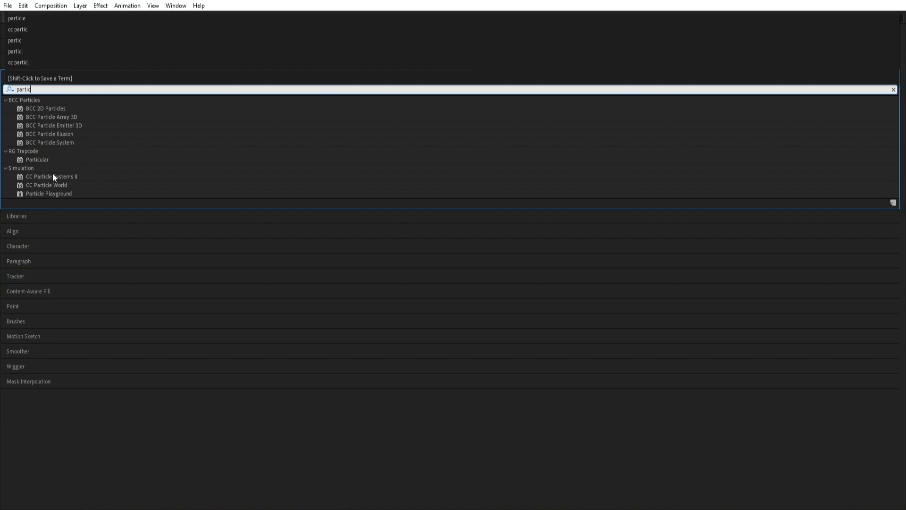
{"action": "double_click", "coordinate": [60, 186]}
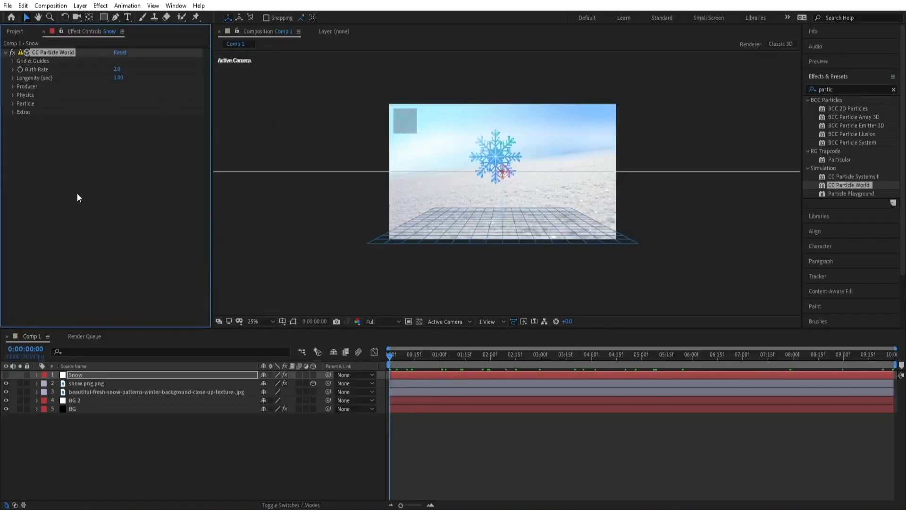
Make the Snow layer visible again and solo it
{"action": "left_click_drag", "start_coordinate": [426, 359], "coordinate": [638, 367]}
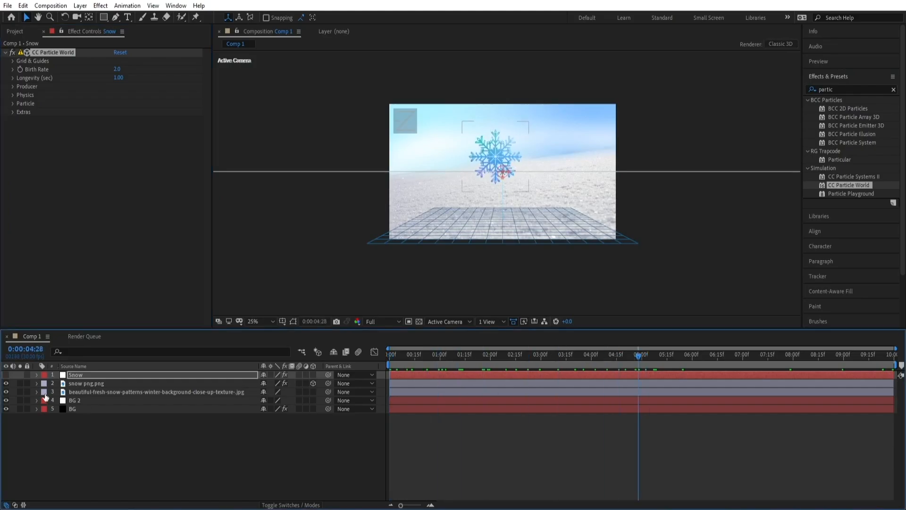
{"action": "left_click", "coordinate": [6, 375]}
{"action": "left_click", "coordinate": [20, 375]}
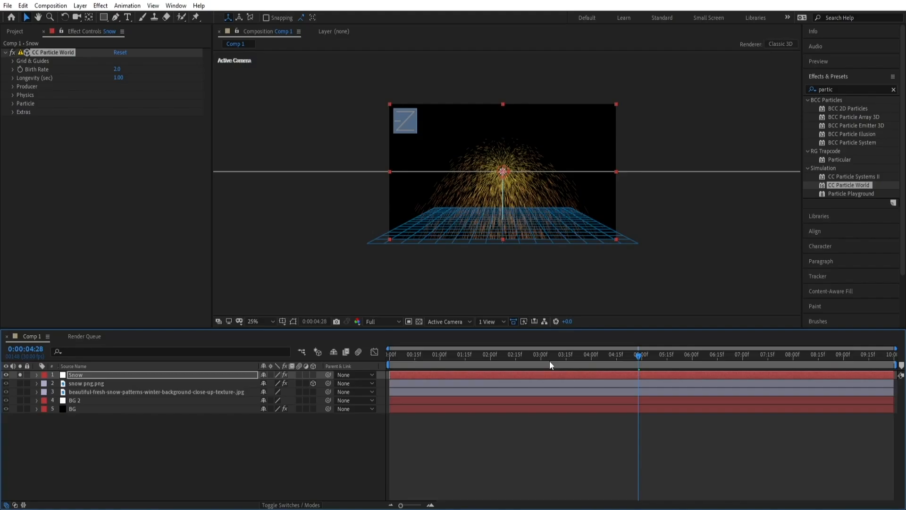
{"action": "left_click", "coordinate": [593, 359]}
Turn off all CC Particle World grid and guide displays: Position, Radius, Motion Path, Grid, Horizon and Axis Box
{"action": "left_click", "coordinate": [10, 61]}
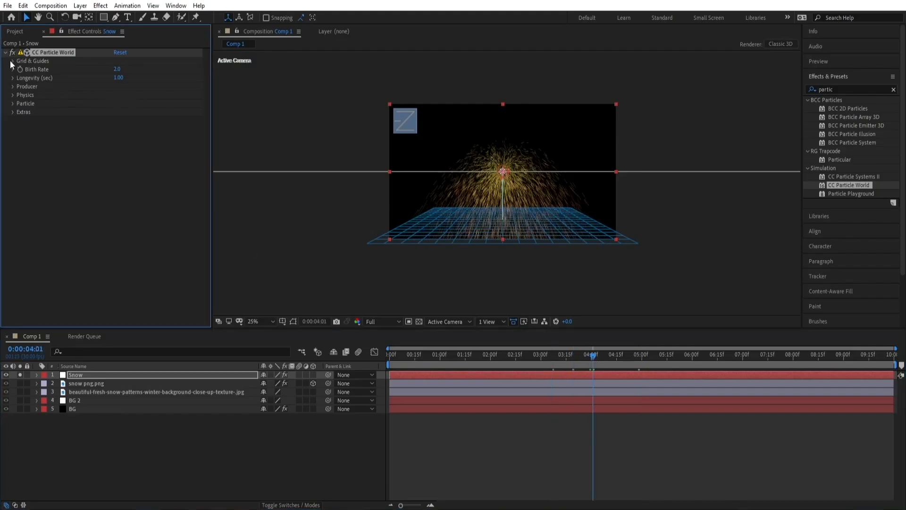
{"action": "left_click", "coordinate": [116, 69]}
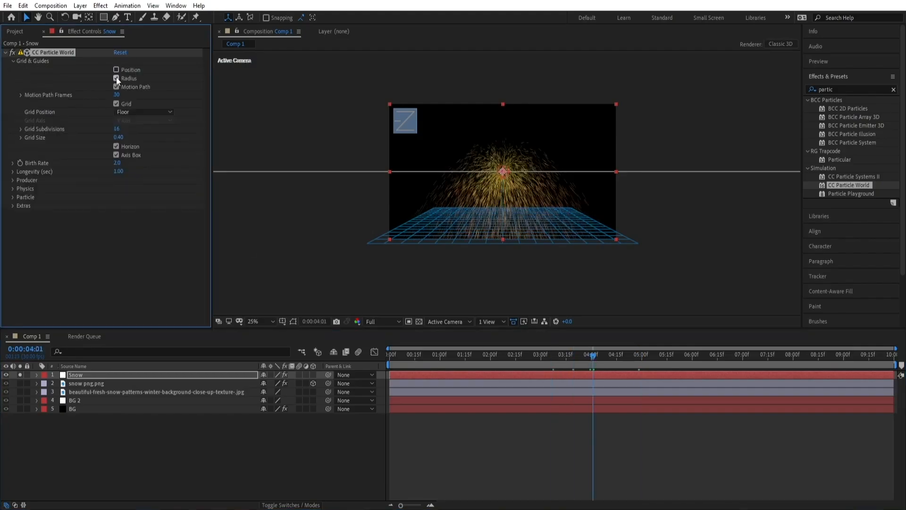
{"action": "left_click", "coordinate": [116, 87]}
{"action": "left_click", "coordinate": [116, 103]}
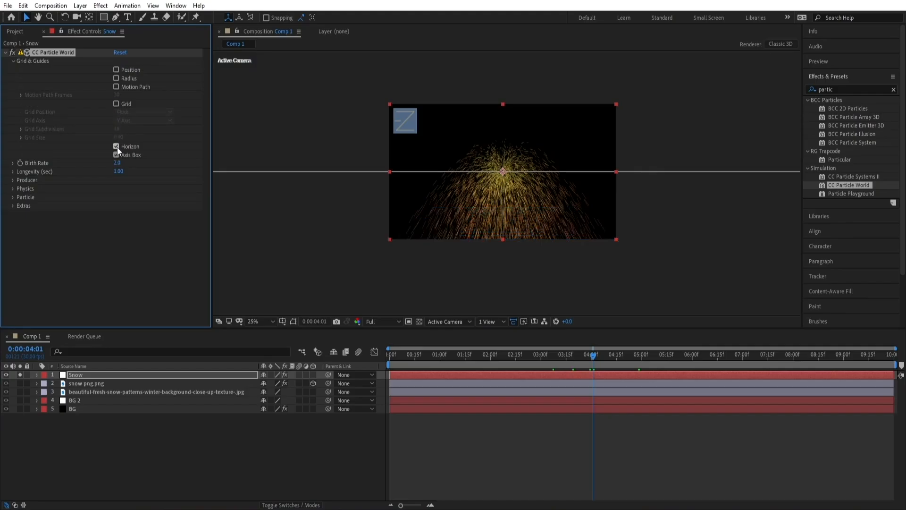
{"action": "left_click", "coordinate": [117, 146]}
{"action": "left_click", "coordinate": [116, 155]}
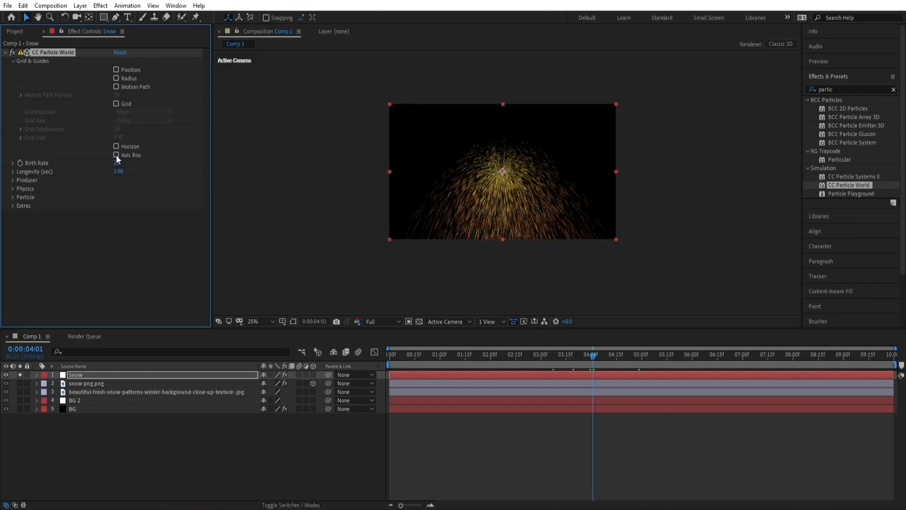
{"action": "left_click", "coordinate": [12, 61]}
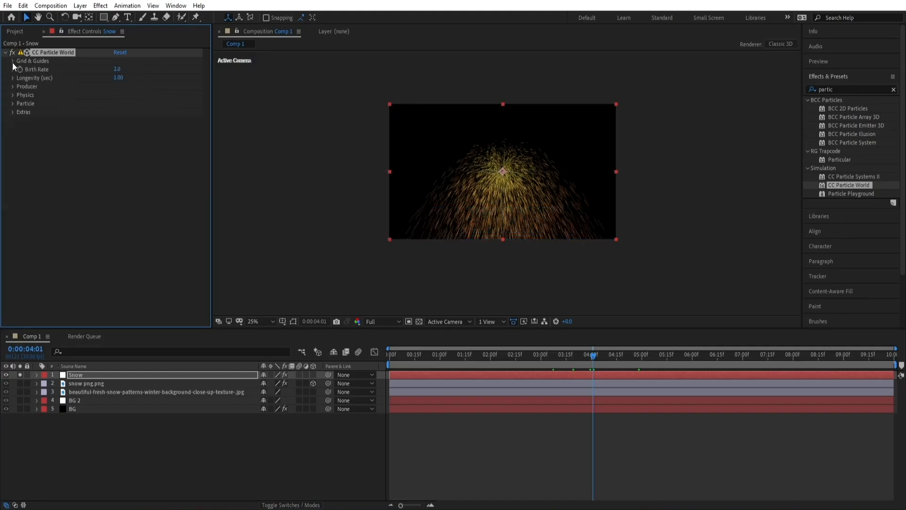
Set the particle Producer's Radius X to 0.675
{"action": "left_click", "coordinate": [12, 87]}
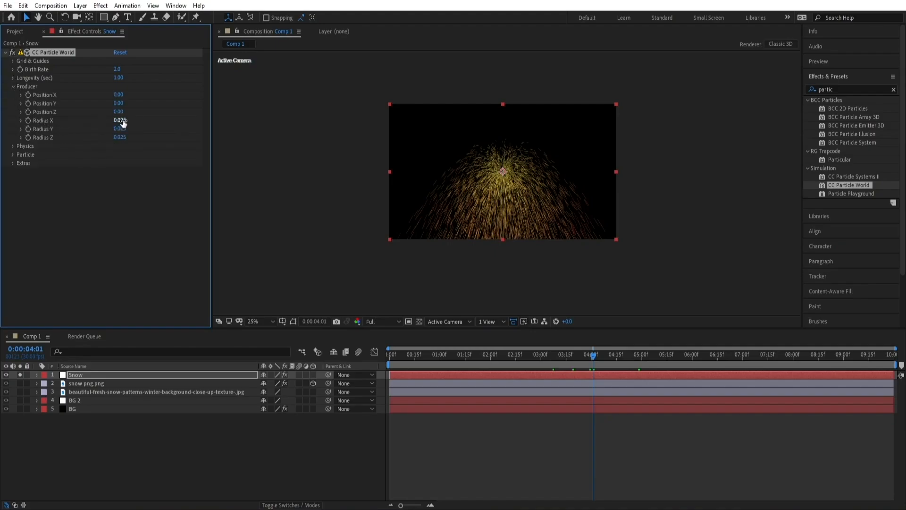
{"action": "left_click_drag", "start_coordinate": [123, 119], "coordinate": [158, 125]}
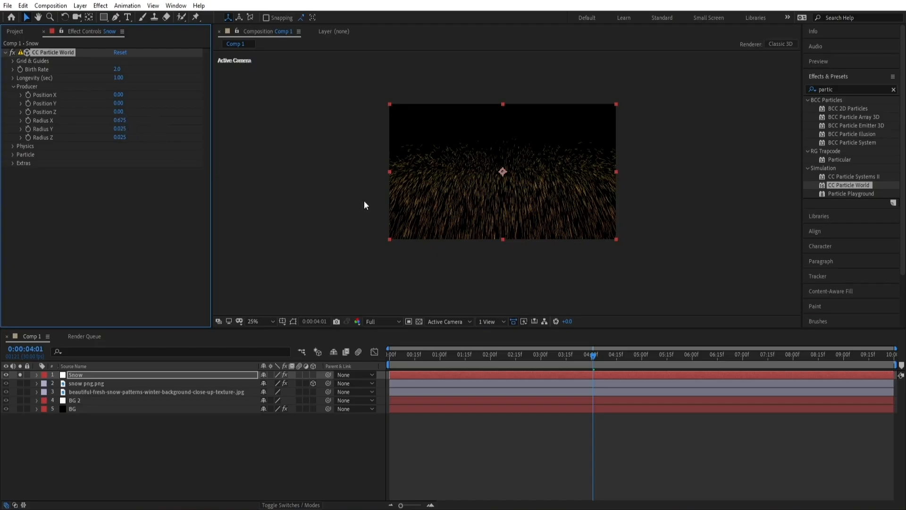
Set the Producer's Radius Y to 0.085, Radius Z to 0.815 and Position Y to -0.38
{"action": "scroll", "coordinate": [507, 170], "scroll_direction": "up", "scroll_amount": 2}
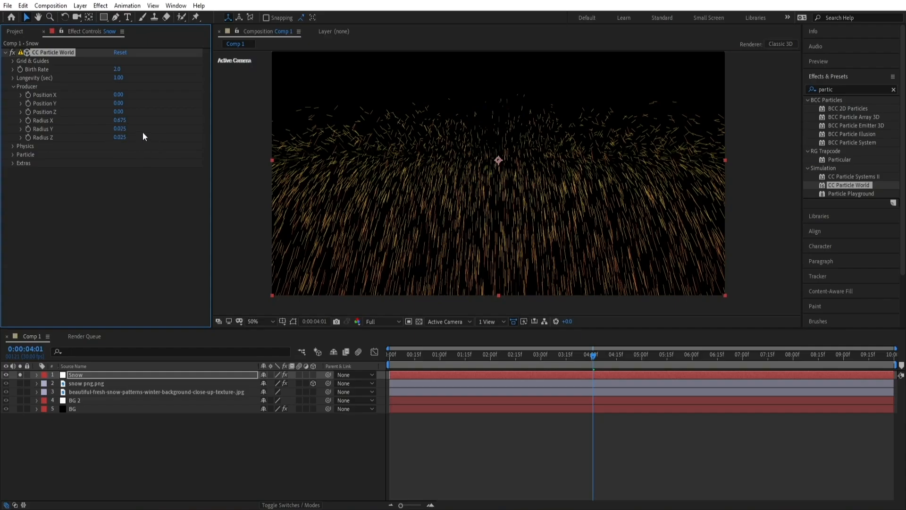
{"action": "left_click_drag", "start_coordinate": [119, 128], "coordinate": [165, 144]}
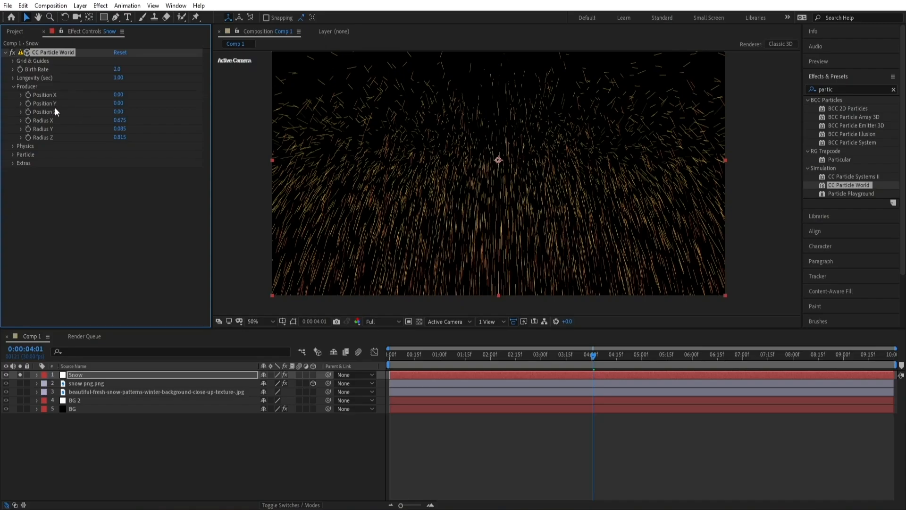
{"action": "left_click_drag", "start_coordinate": [118, 103], "coordinate": [104, 109]}
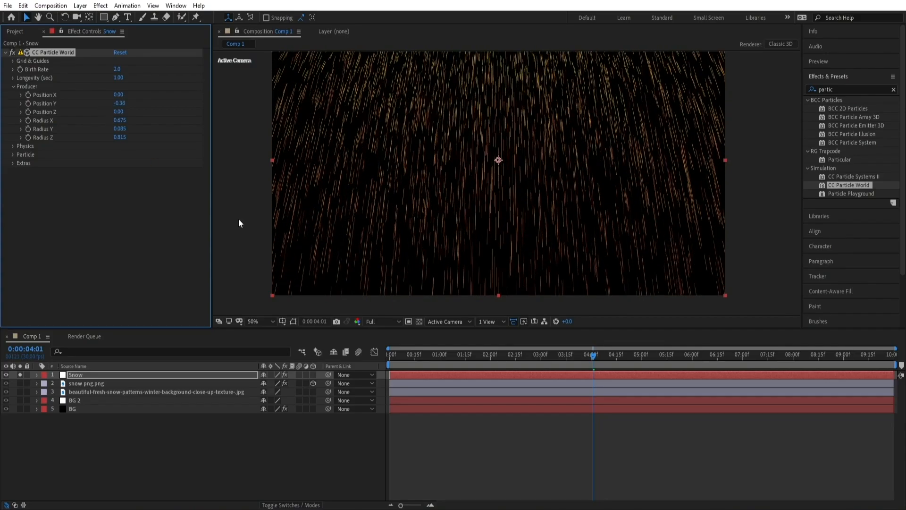
Preview the falling particle animation
{"action": "key", "text": "space"}
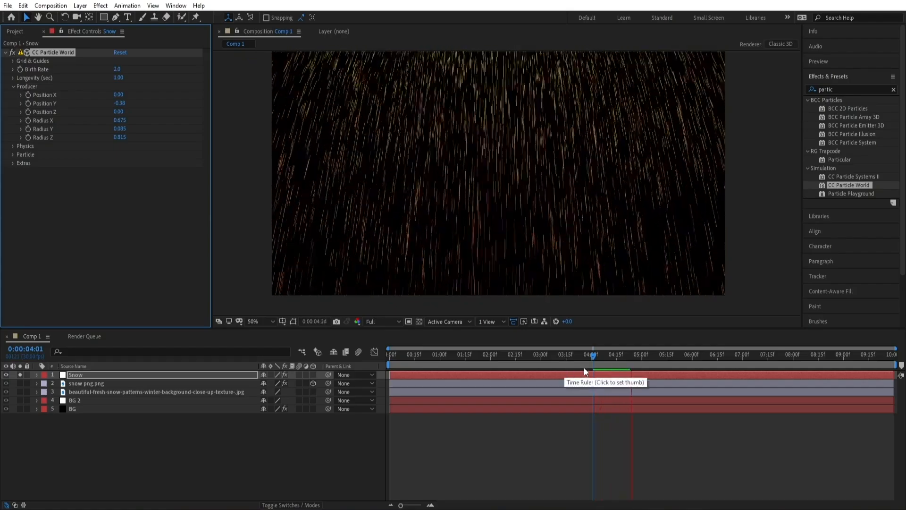
{"action": "left_click", "coordinate": [593, 361]}
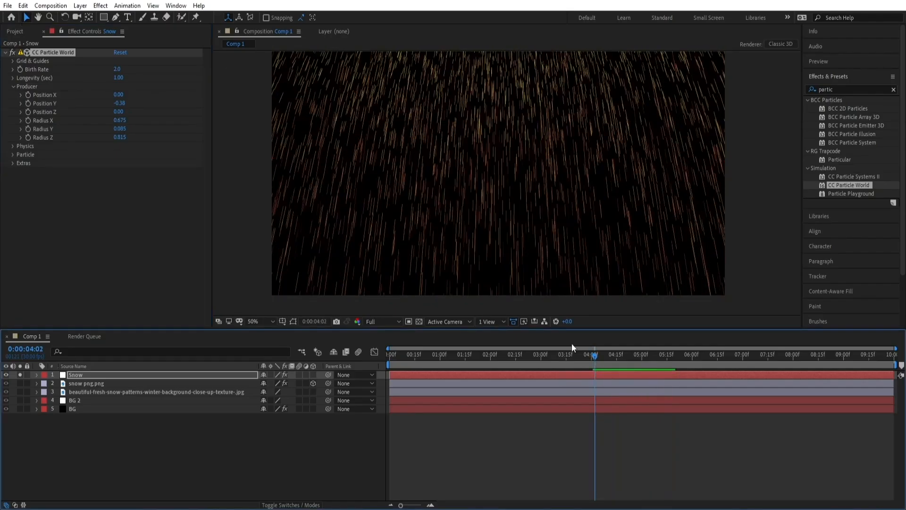
{"action": "key", "text": "space"}
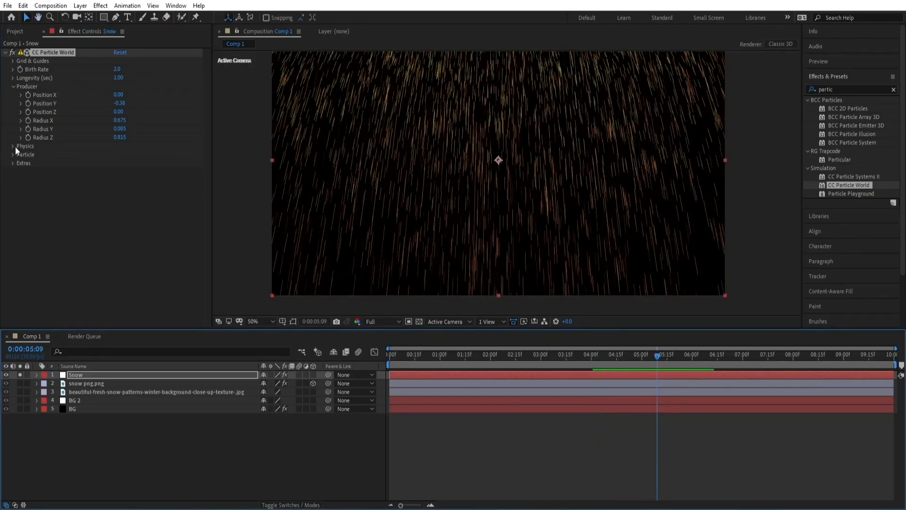
Set the Particle Type to Faded Sphere
{"action": "left_click", "coordinate": [11, 155]}
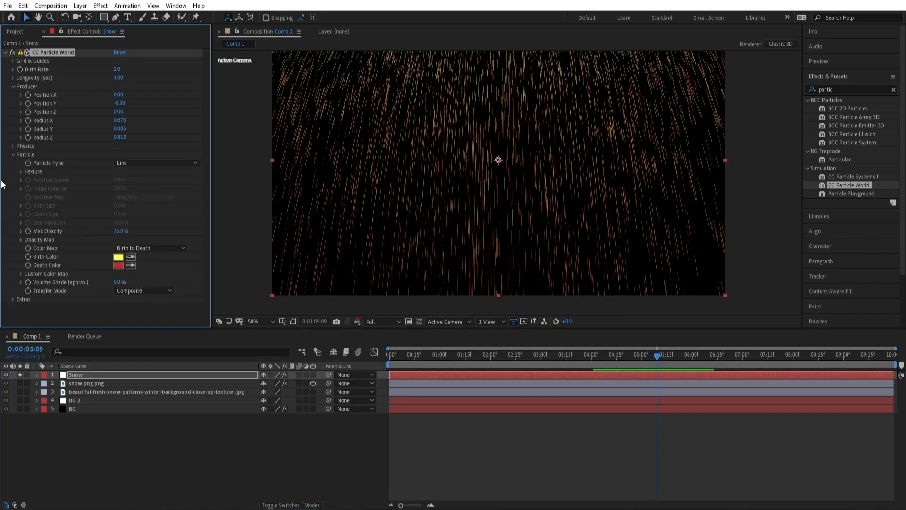
{"action": "left_click", "coordinate": [140, 163]}
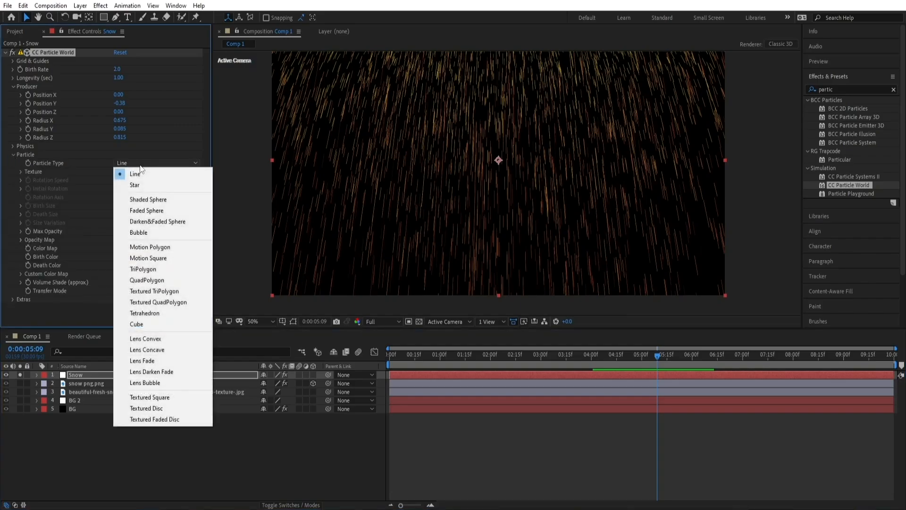
{"action": "left_click", "coordinate": [147, 210]}
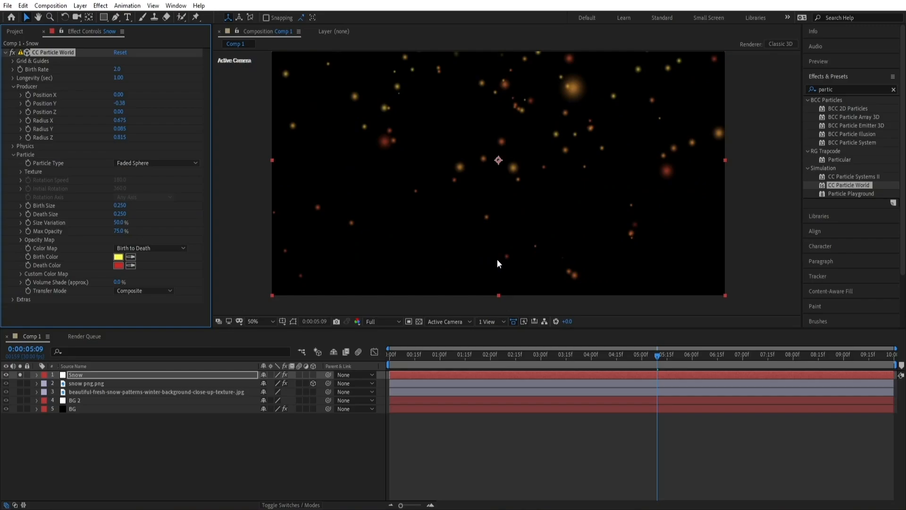
Set the particles' Birth Color to white
{"action": "key", "text": "space"}
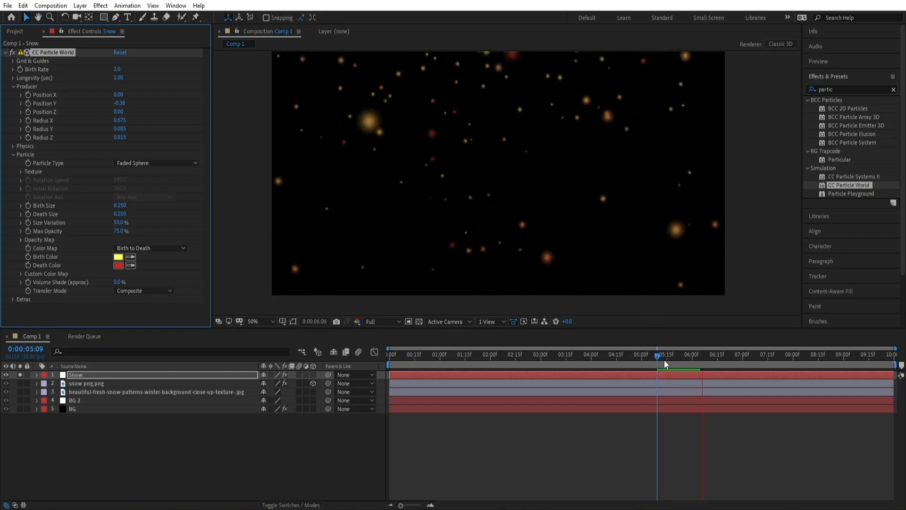
{"action": "key", "text": "space"}
{"action": "left_click", "coordinate": [117, 257]}
{"action": "left_click_drag", "start_coordinate": [223, 236], "coordinate": [179, 198]}
{"action": "left_click", "coordinate": [370, 206]}
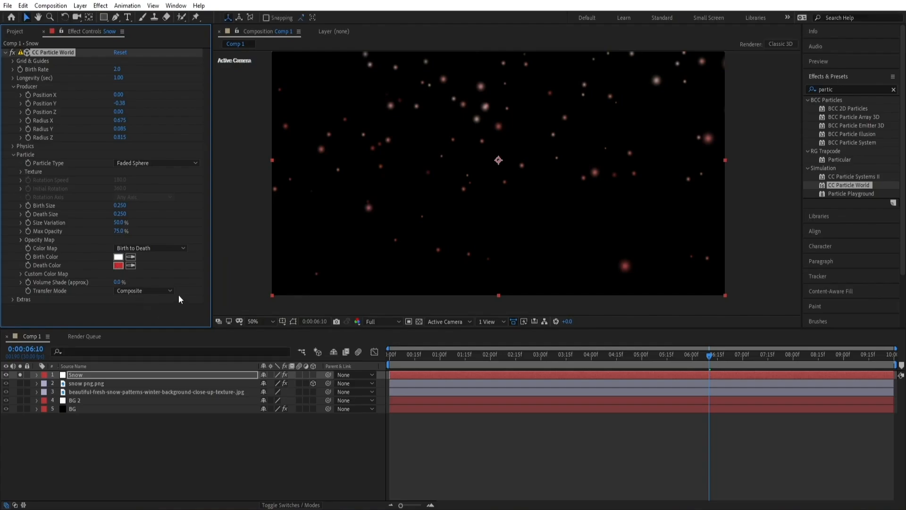
Set the particles' Death Color to hex 000000
{"action": "left_click", "coordinate": [118, 266]}
{"action": "type", "text": "000000"}
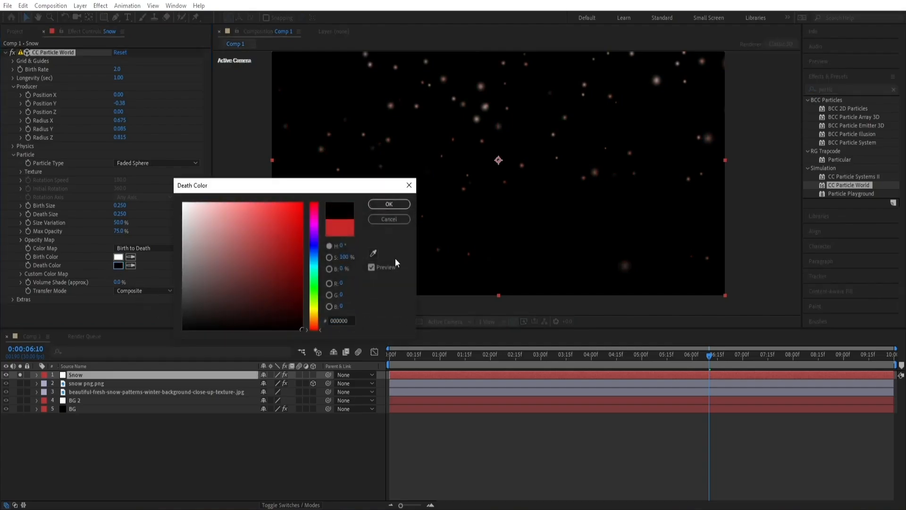
{"action": "left_click", "coordinate": [389, 205]}
Set the Snow layer's blending mode to Color Dodge
{"action": "left_click", "coordinate": [276, 505]}
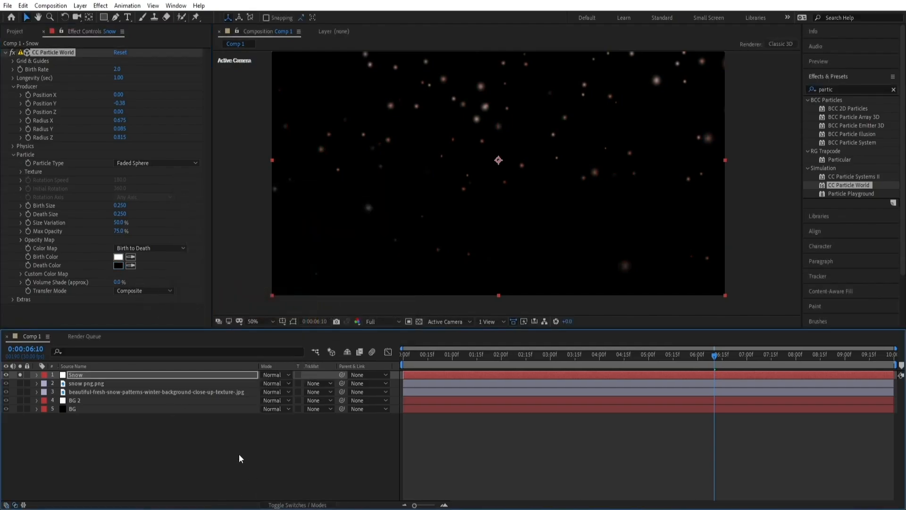
{"action": "left_click", "coordinate": [200, 375]}
{"action": "left_click", "coordinate": [275, 384]}
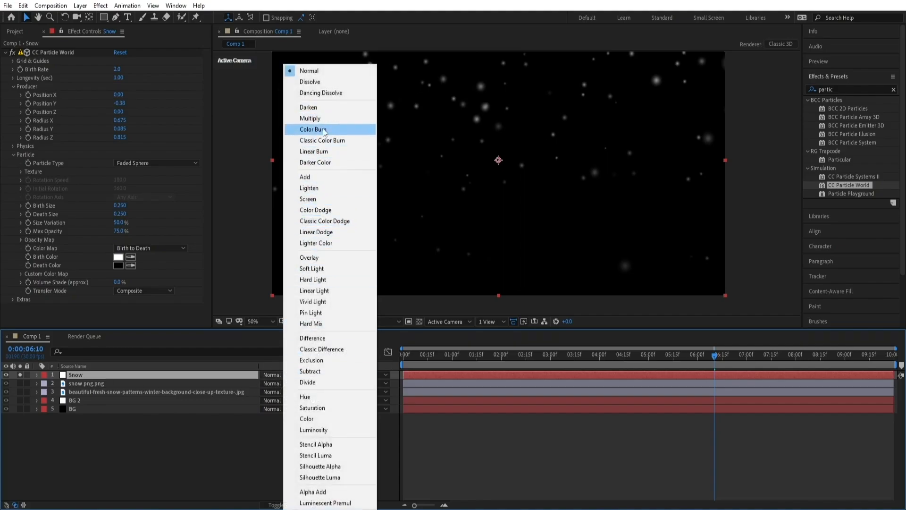
{"action": "left_click", "coordinate": [335, 212]}
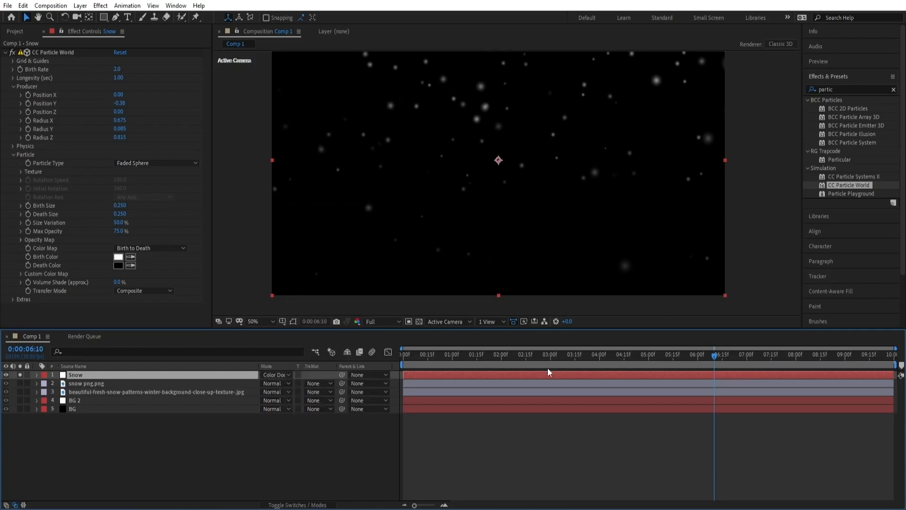
Preview the snow animation, toggling the Snow layer's solo off and back on
{"action": "left_click", "coordinate": [21, 374]}
{"action": "left_click_drag", "start_coordinate": [534, 357], "coordinate": [769, 372]}
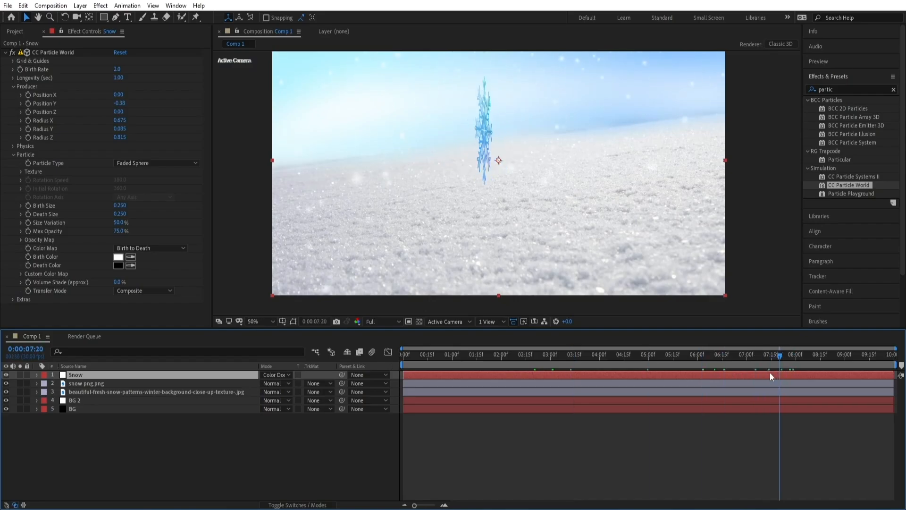
{"action": "left_click", "coordinate": [21, 375]}
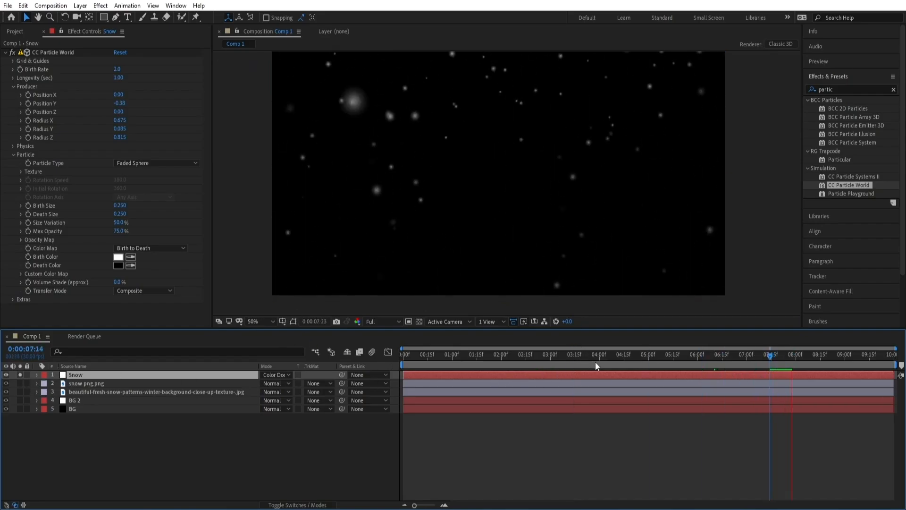
{"action": "left_click", "coordinate": [626, 359]}
{"action": "key", "text": "space"}
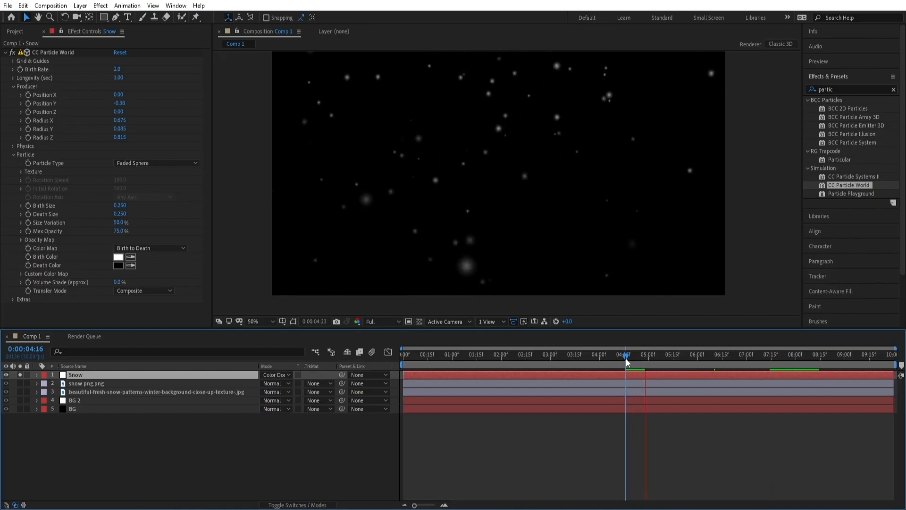
{"action": "key", "text": "space"}
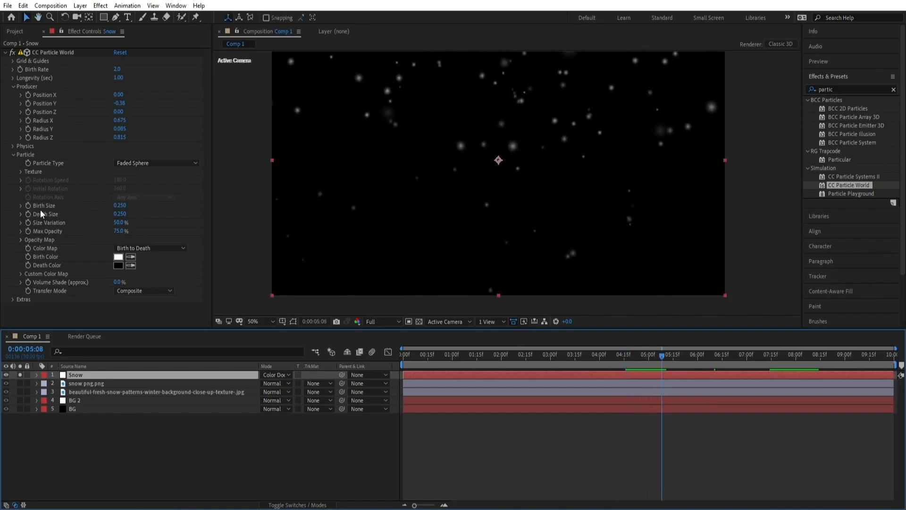
Set the particles' Birth Size and Death Size both to 0.1
{"action": "left_click", "coordinate": [119, 205]}
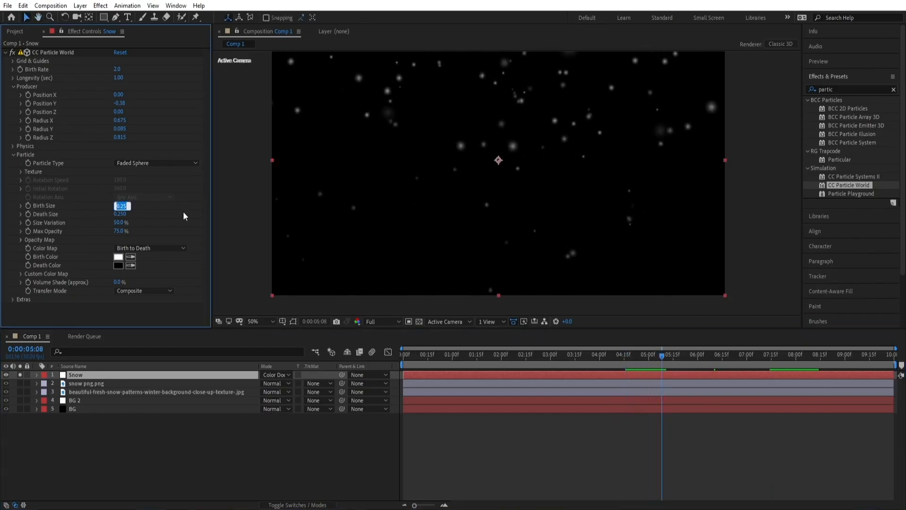
{"action": "type", "text": "0.1"}
{"action": "key", "text": "Return"}
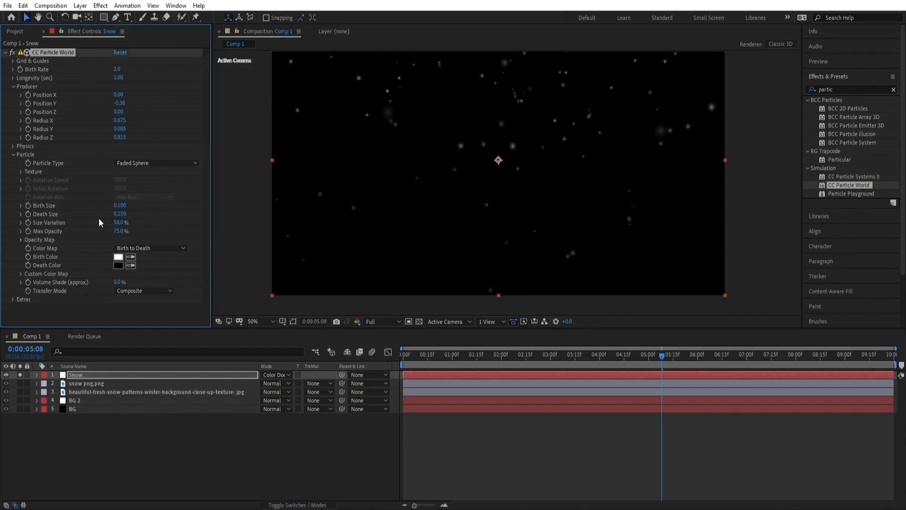
{"action": "left_click", "coordinate": [120, 214]}
{"action": "type", "text": "0.1"}
{"action": "key", "text": "Return"}
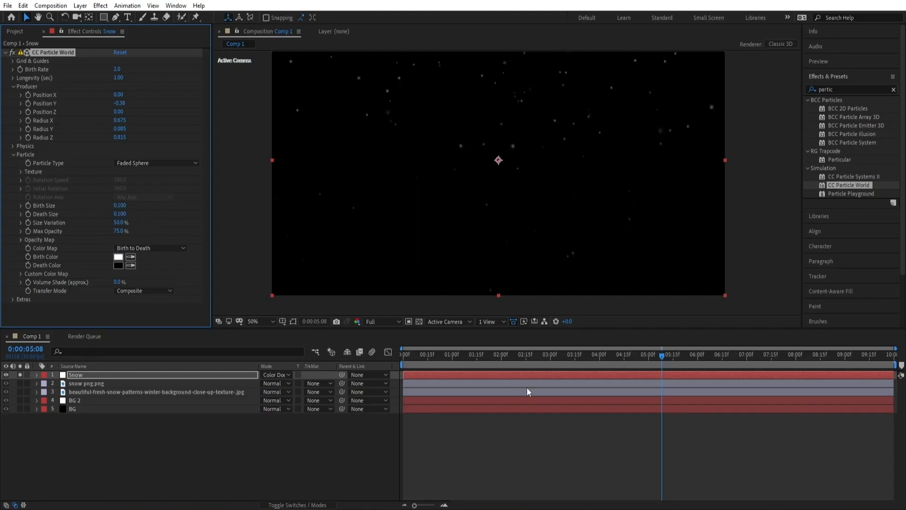
Set the Physics Animation to Jet Sideways and preview the particles
{"action": "left_click", "coordinate": [551, 362]}
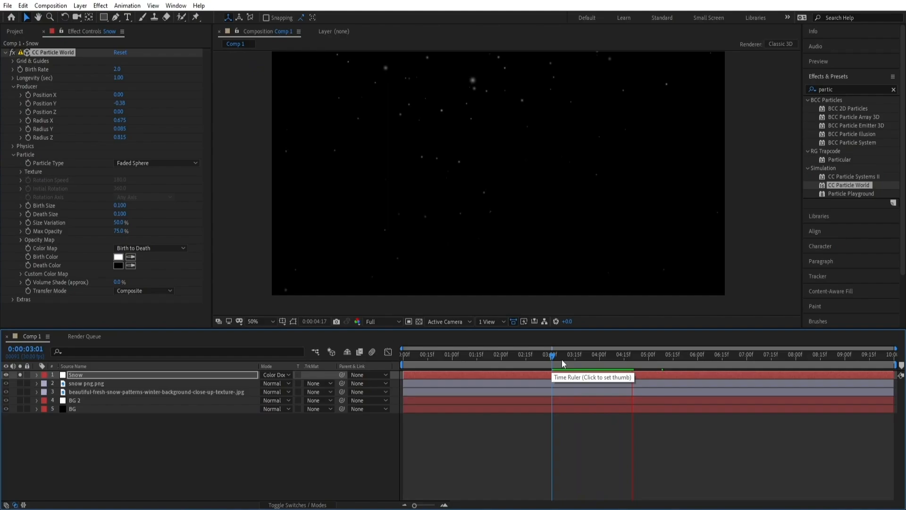
{"action": "key", "text": "space"}
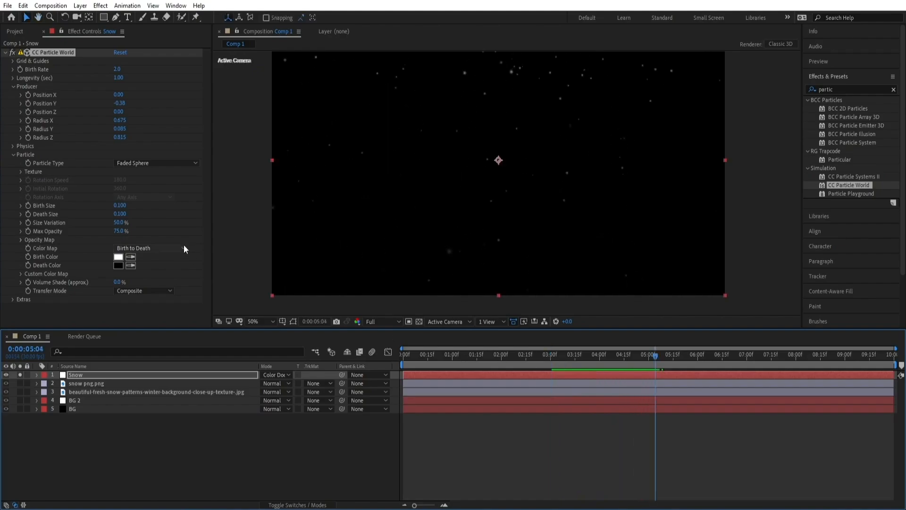
{"action": "left_click", "coordinate": [12, 147]}
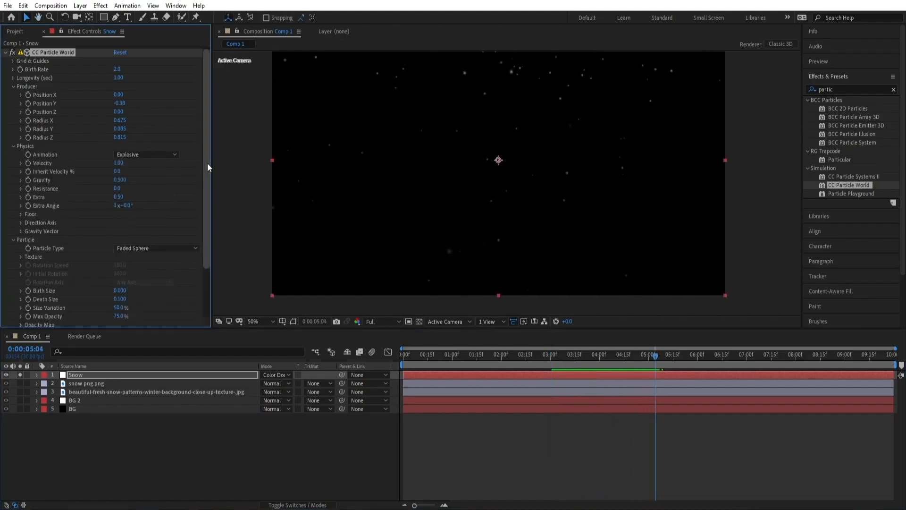
{"action": "left_click", "coordinate": [152, 155]}
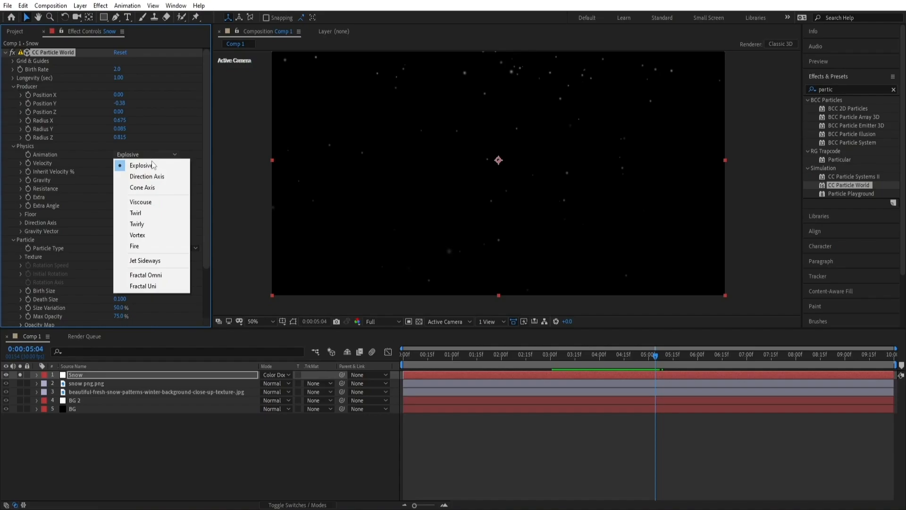
{"action": "left_click", "coordinate": [168, 263]}
{"action": "key", "text": "space"}
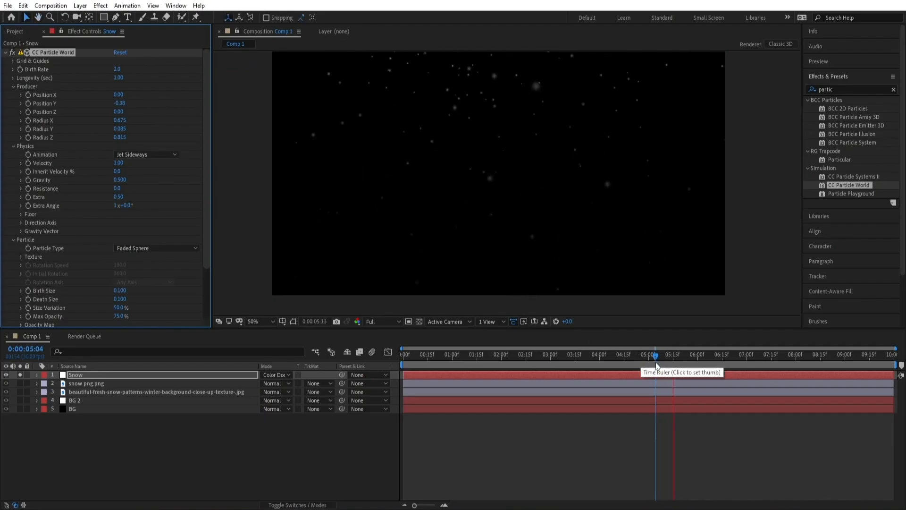
{"action": "key", "text": "space"}
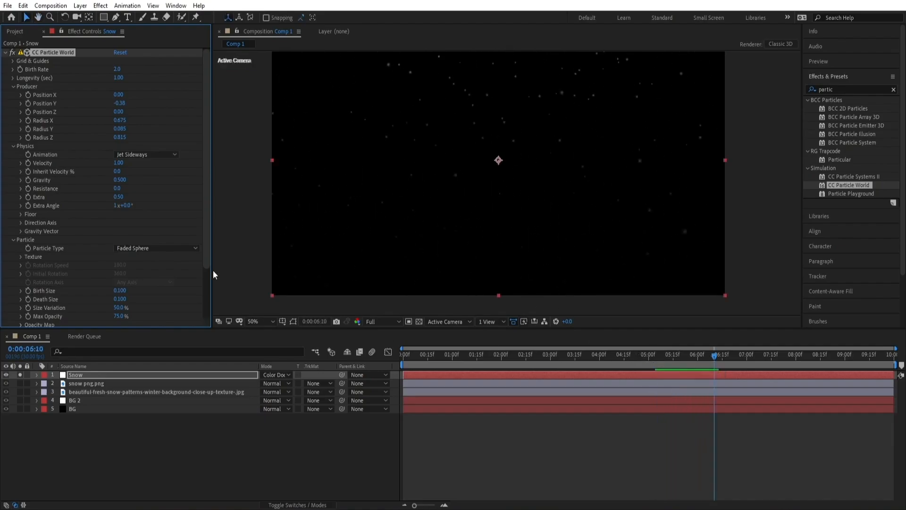
Set the particle Velocity to 0.1 and Gravity to 0.015
{"action": "left_click", "coordinate": [119, 163]}
{"action": "type", "text": "0.1"}
{"action": "key", "text": "Return"}
{"action": "left_click", "coordinate": [119, 180]}
{"action": "type", "text": "01"}
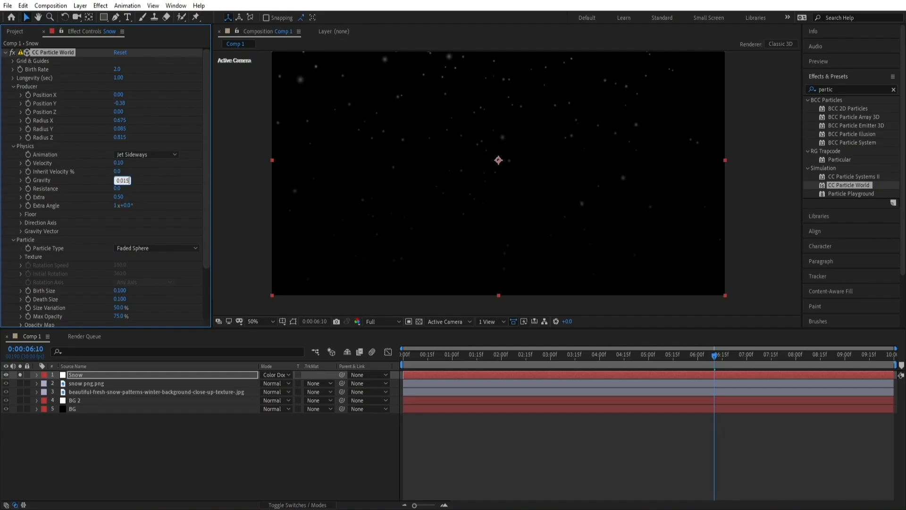
{"action": "type", "text": ".015"}
{"action": "key", "text": "Return"}
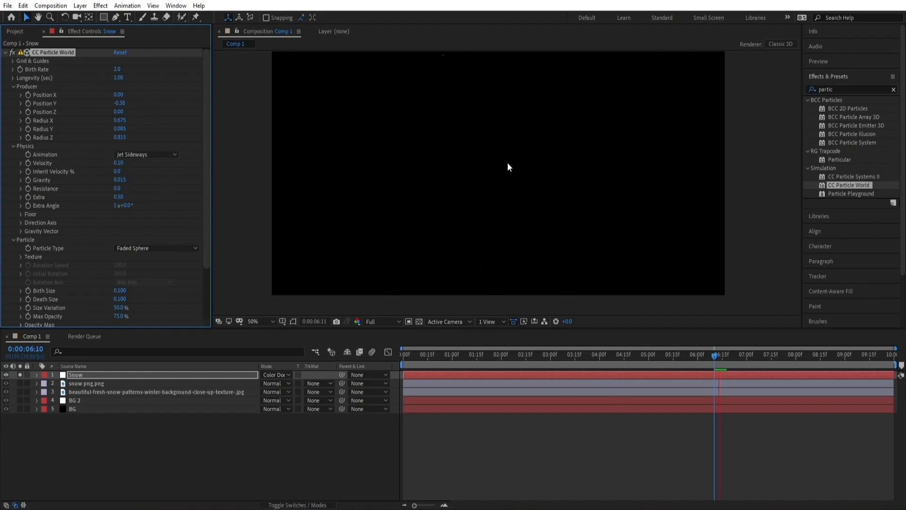
{"action": "key", "text": "space"}
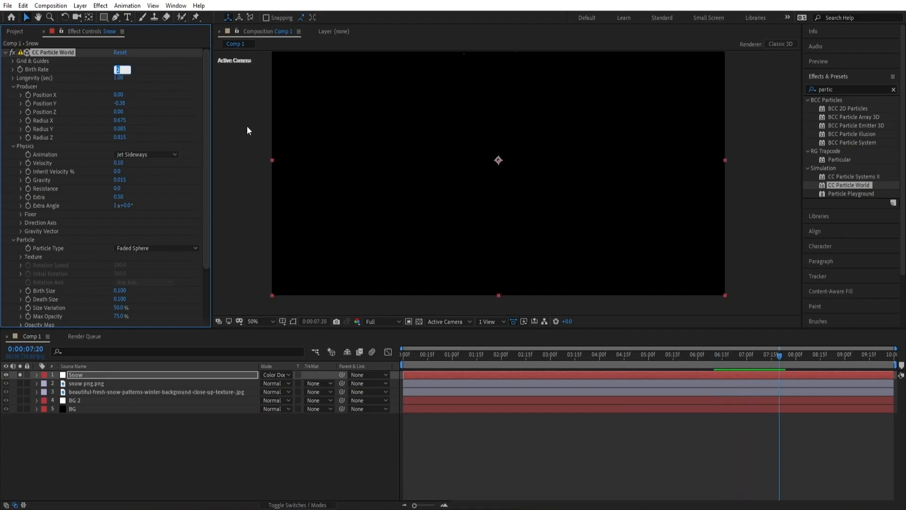
Set Birth Rate to 3 and Longevity to 10 seconds
{"action": "type", "text": "3"}
{"action": "key", "text": "Return"}
{"action": "left_click", "coordinate": [118, 79]}
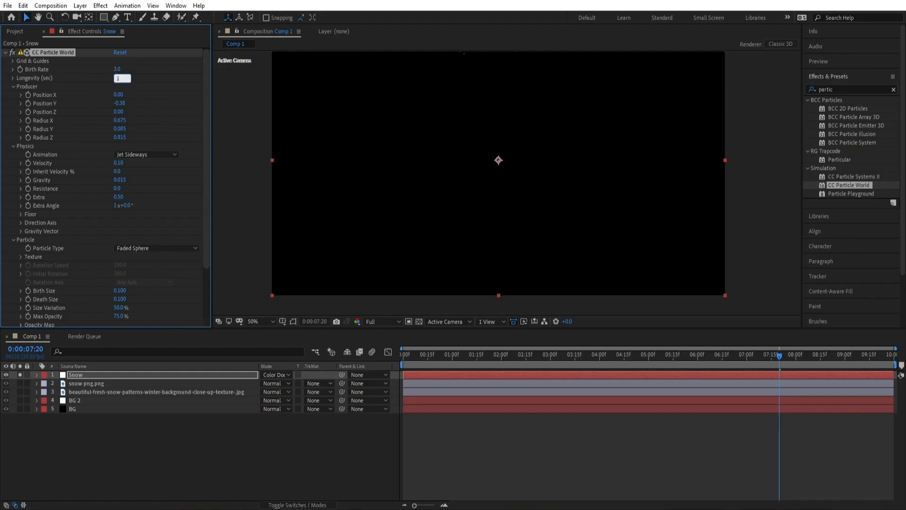
{"action": "key", "text": "Return"}
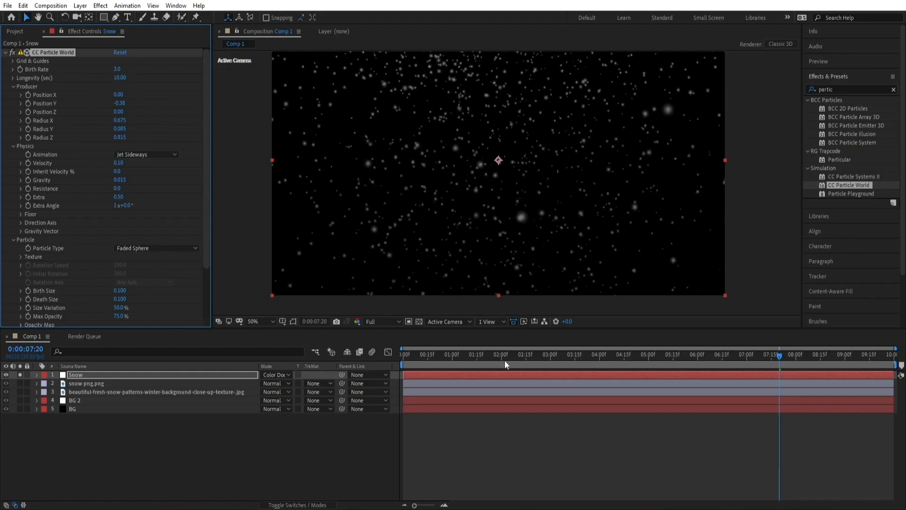
Preview the denser falling snow animation
{"action": "left_click", "coordinate": [505, 360]}
{"action": "key", "text": "space"}
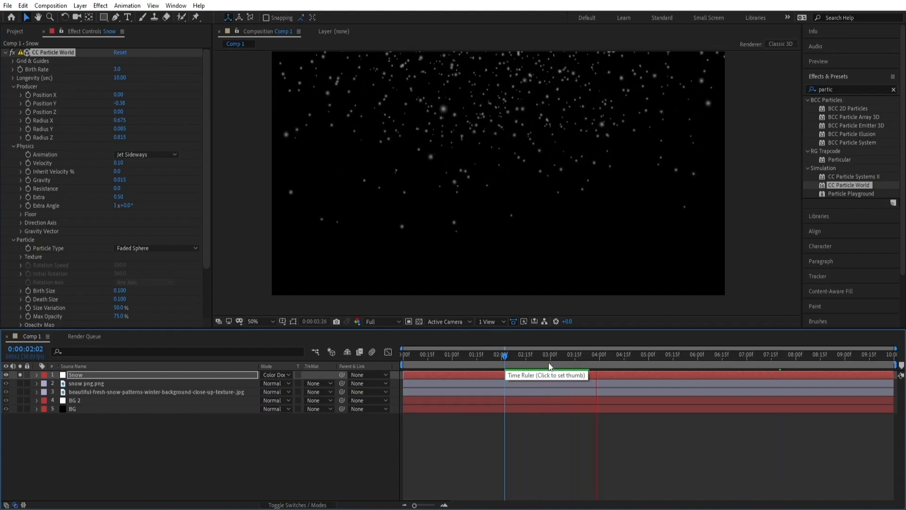
{"action": "left_click", "coordinate": [505, 356]}
{"action": "key", "text": "space"}
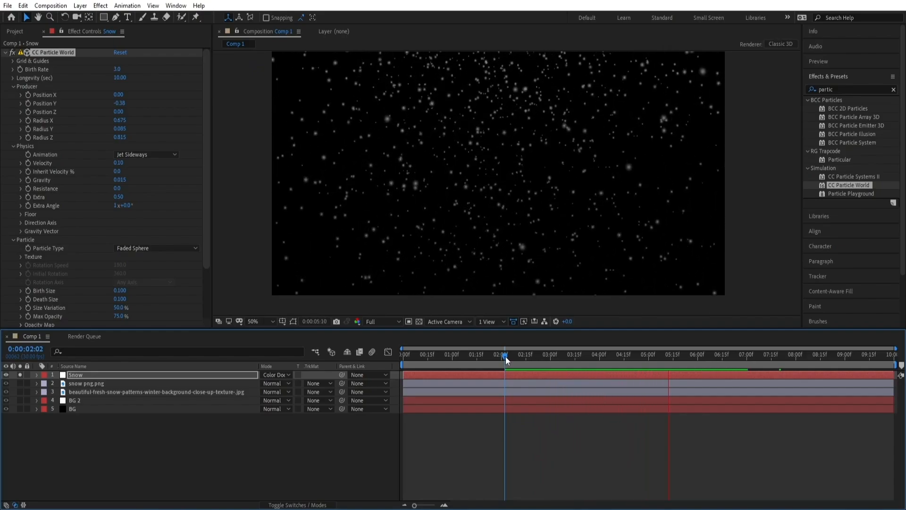
{"action": "key", "text": "space"}
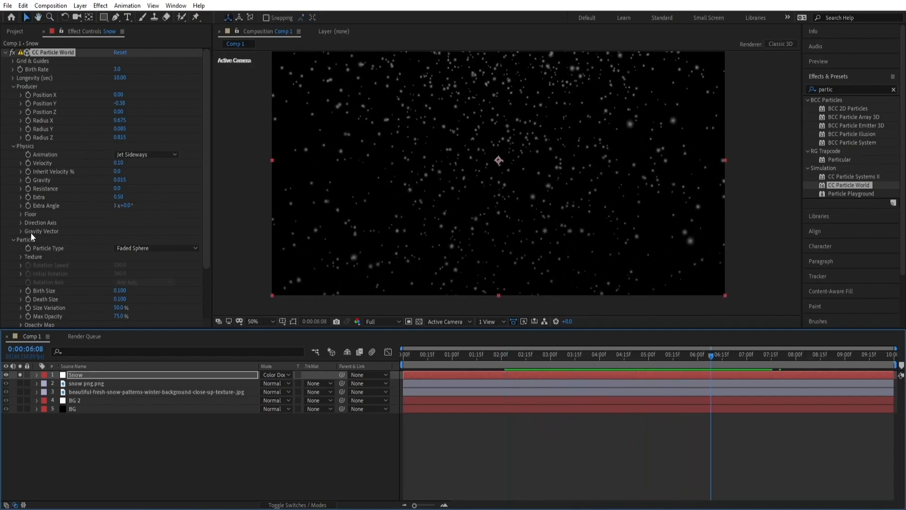
Set the Gravity Vector's X to 0.160 and Z to -0.220
{"action": "left_click", "coordinate": [20, 231]}
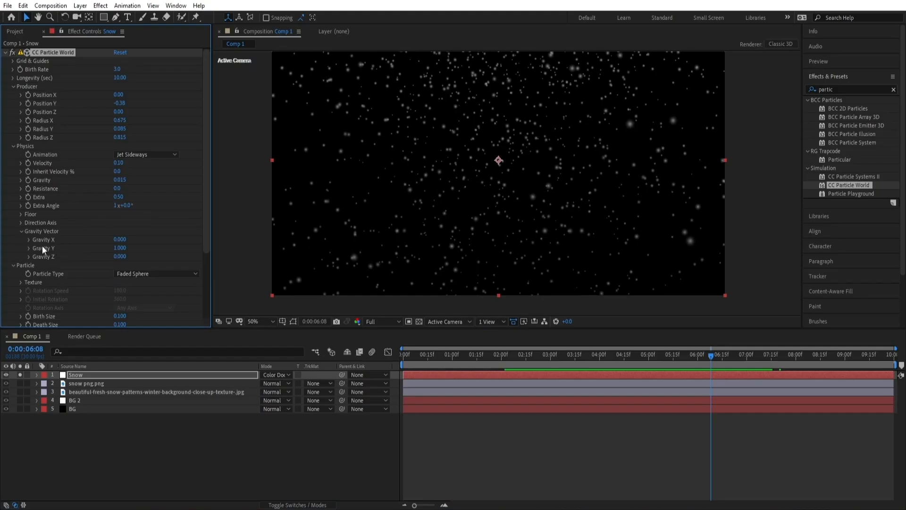
{"action": "left_click_drag", "start_coordinate": [120, 239], "coordinate": [130, 238]}
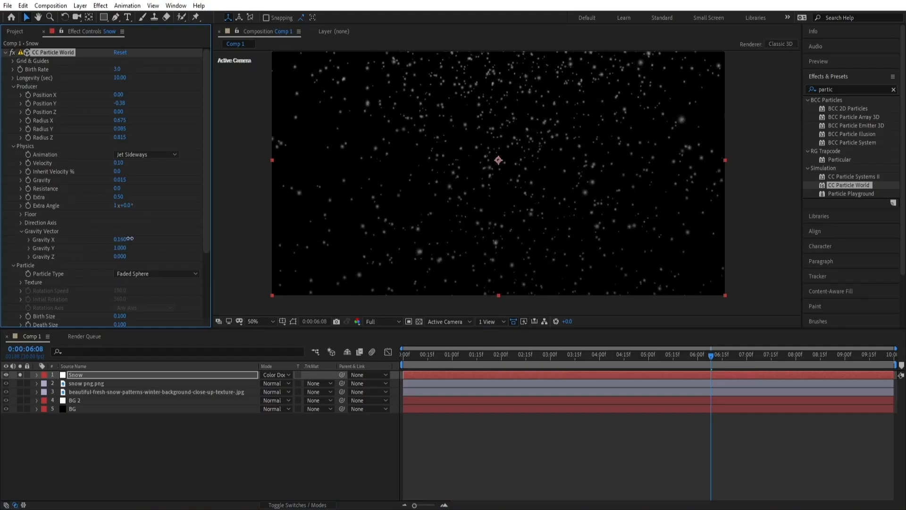
{"action": "key", "text": "space"}
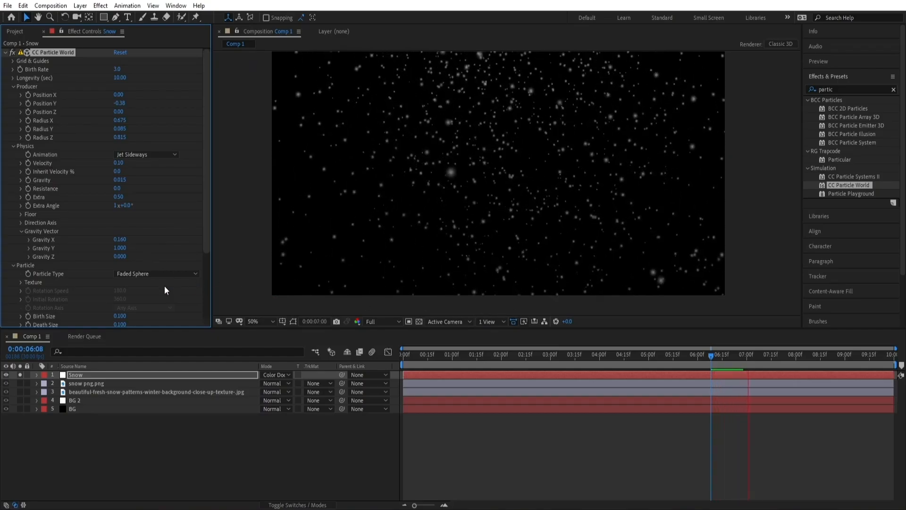
{"action": "left_click_drag", "start_coordinate": [121, 257], "coordinate": [114, 258]}
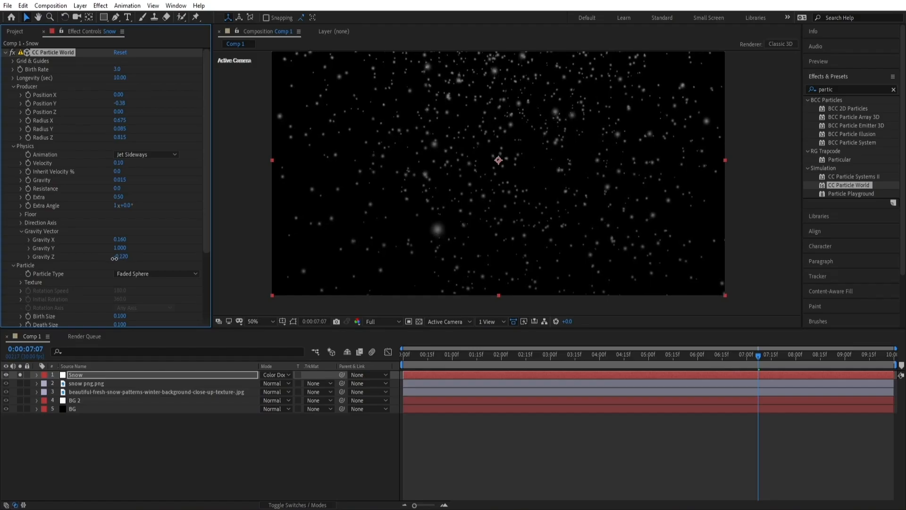
{"action": "key", "text": "space"}
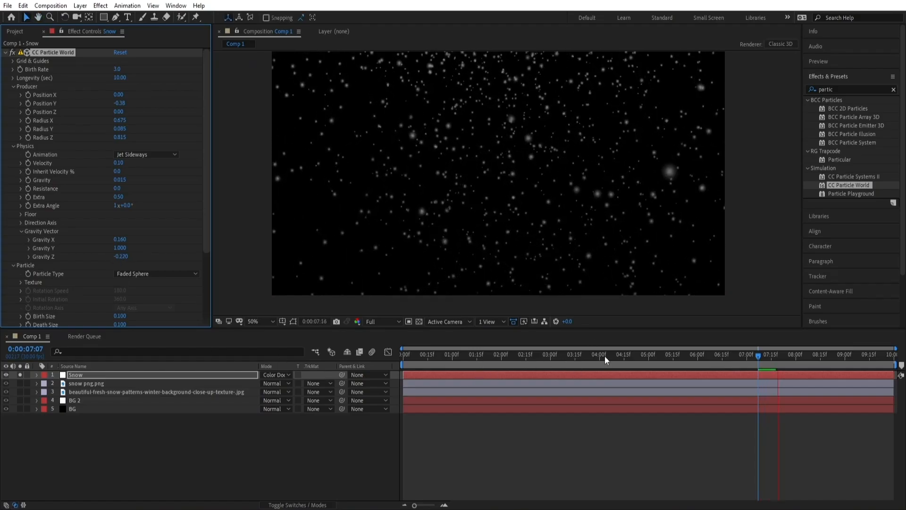
Preview the full composition with the snow falling over the scene
{"action": "key", "text": "space"}
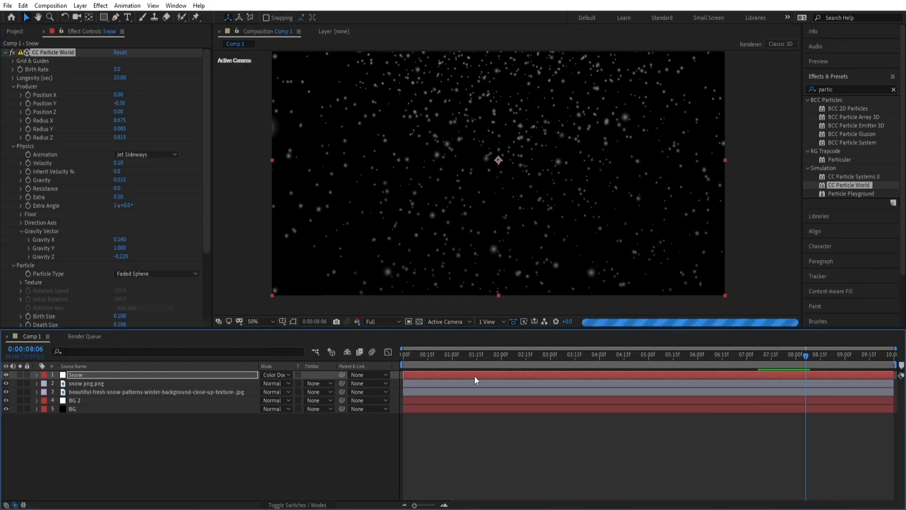
{"action": "left_click", "coordinate": [493, 361]}
{"action": "key", "text": "space"}
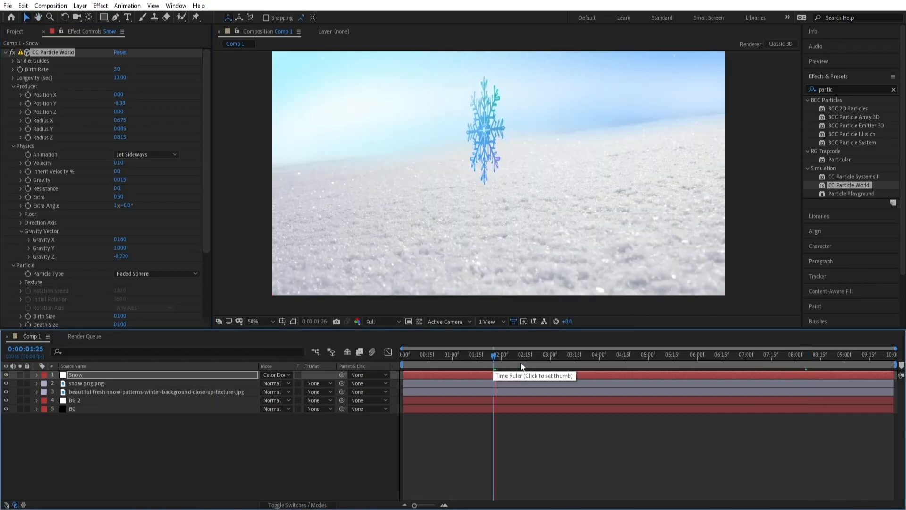
{"action": "left_click", "coordinate": [607, 366]}
{"action": "key", "text": "space"}
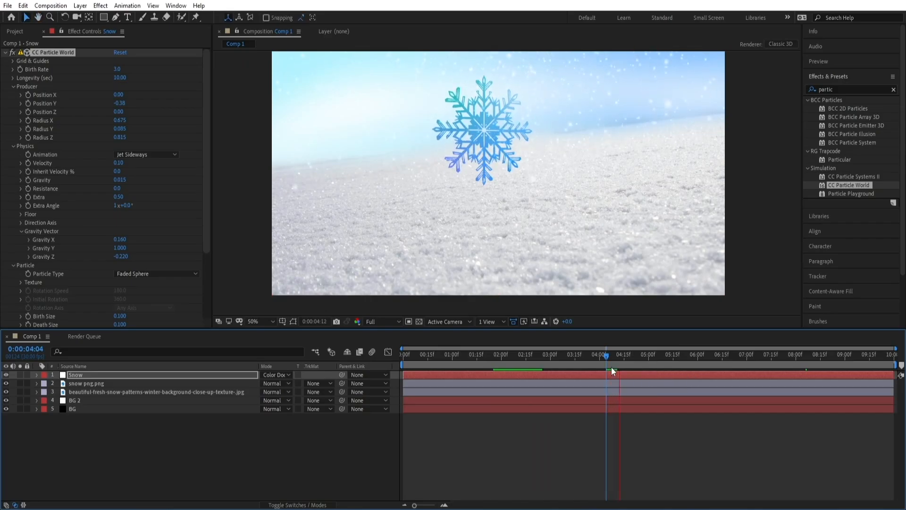
Add a new adjustment layer above the Snow layer
{"action": "left_click", "coordinate": [107, 374]}
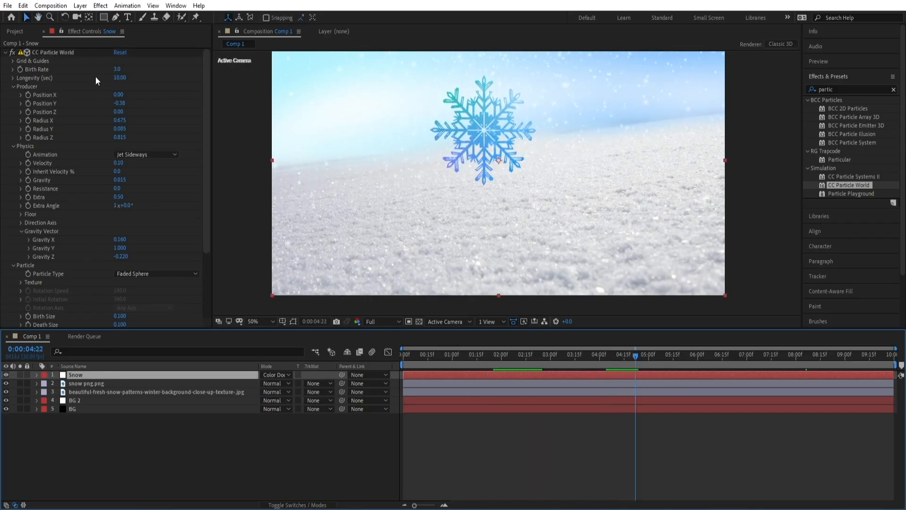
{"action": "left_click", "coordinate": [80, 5]}
{"action": "mouse_move", "coordinate": [95, 21]}
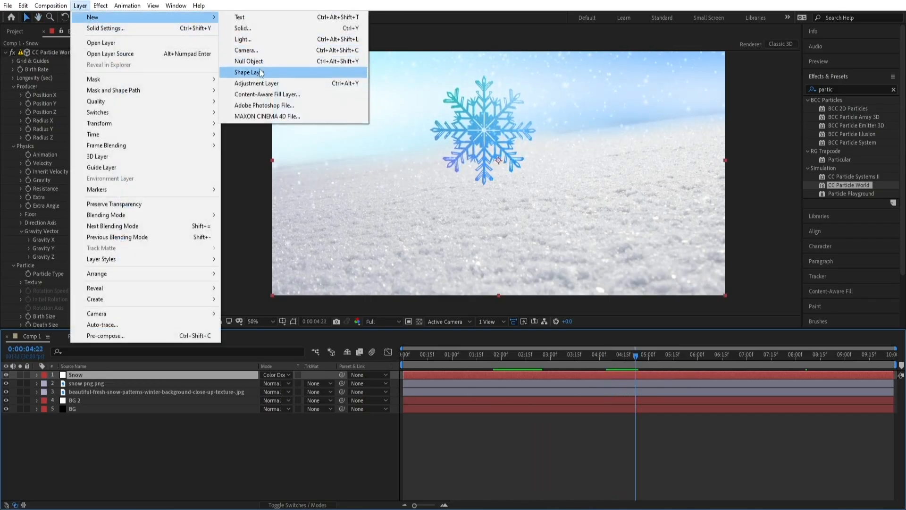
{"action": "left_click", "coordinate": [271, 85]}
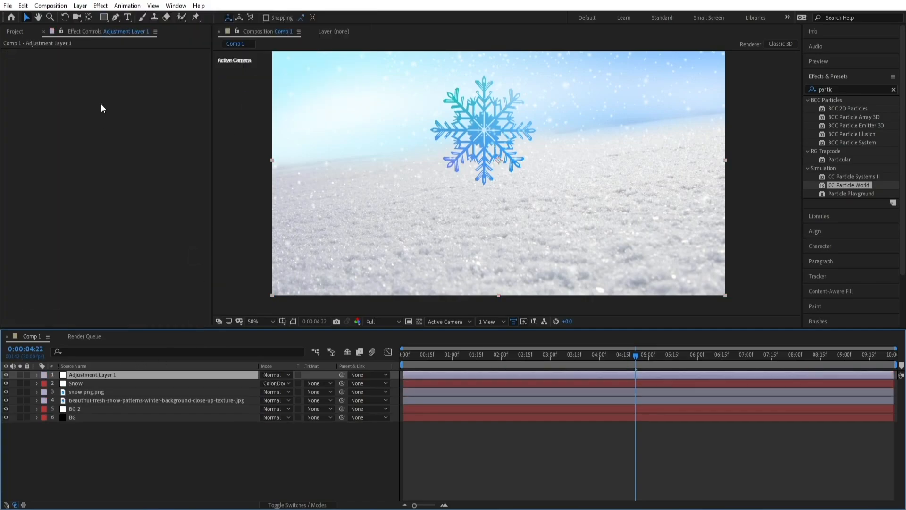
Apply Curves to the adjustment layer and pull the curve's midtones down to darken the scene
{"action": "left_click", "coordinate": [100, 6]}
{"action": "mouse_move", "coordinate": [180, 292]}
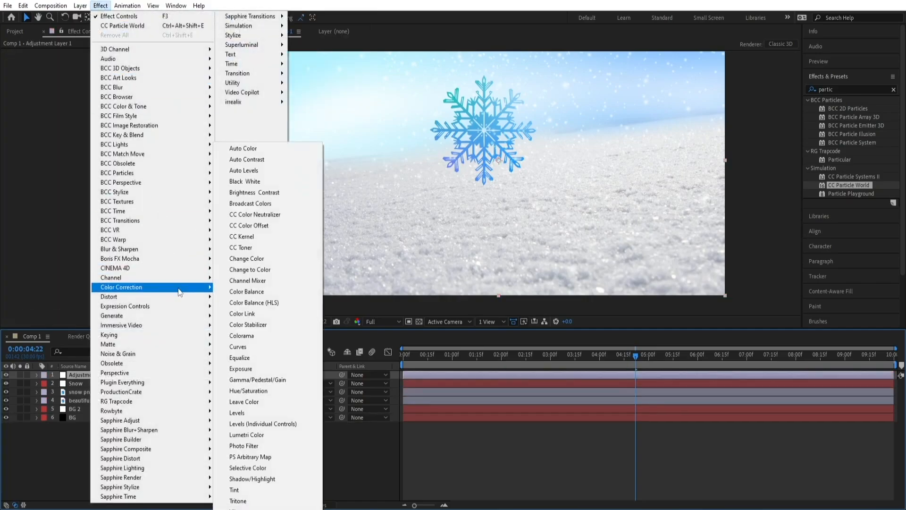
{"action": "left_click", "coordinate": [274, 354]}
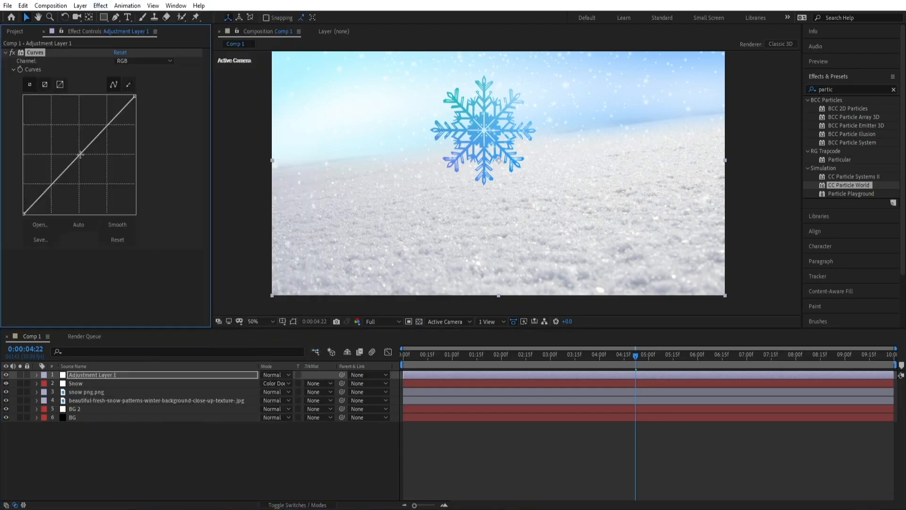
{"action": "left_click_drag", "start_coordinate": [80, 155], "coordinate": [100, 175]}
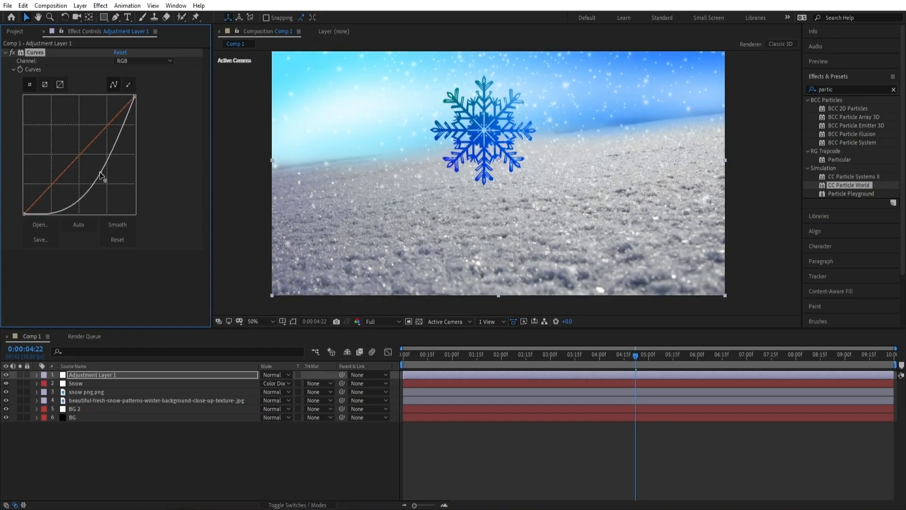
{"action": "key", "text": "space"}
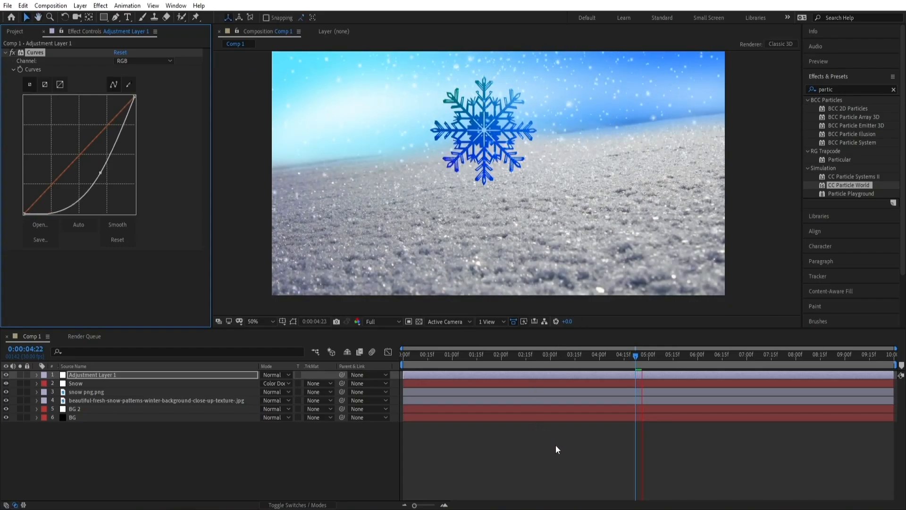